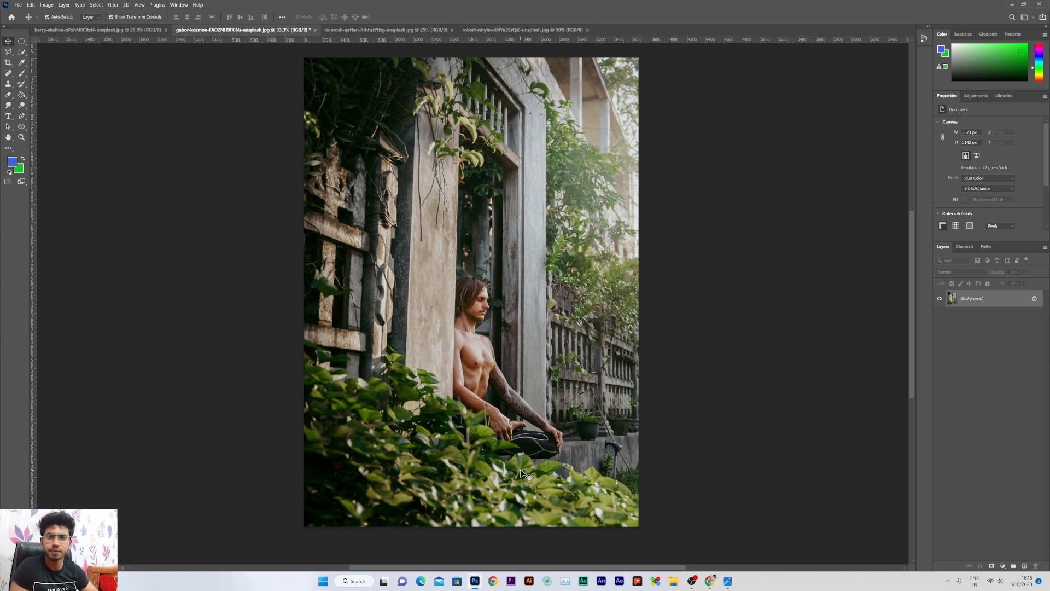
Try the 1:1 (Square) and 4:5 (8:10) crop ratios on the photo of the seated man.
left_click(8, 63)
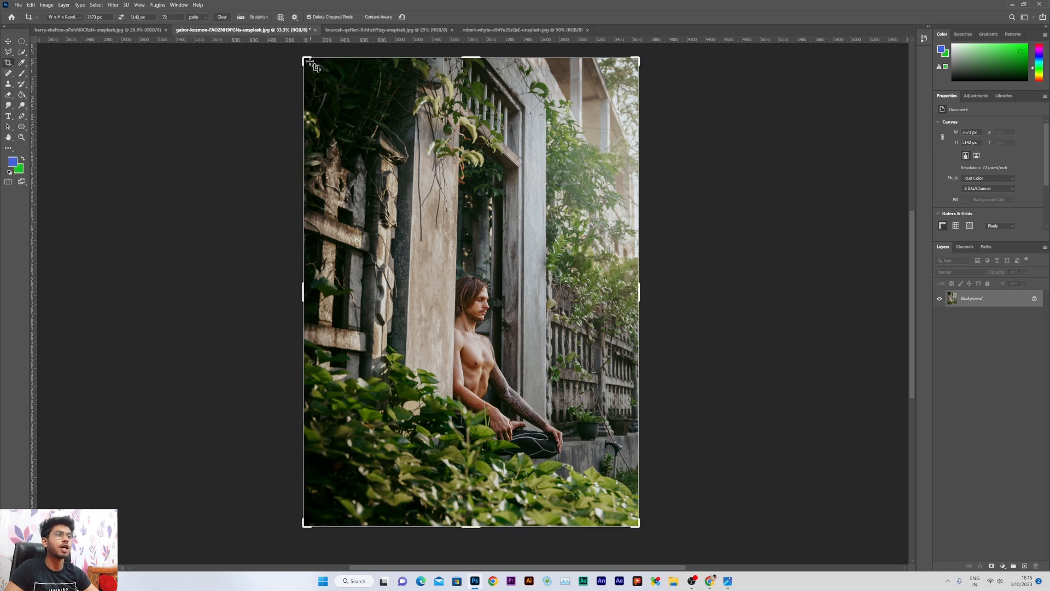
left_click_drag(310, 61, 348, 44)
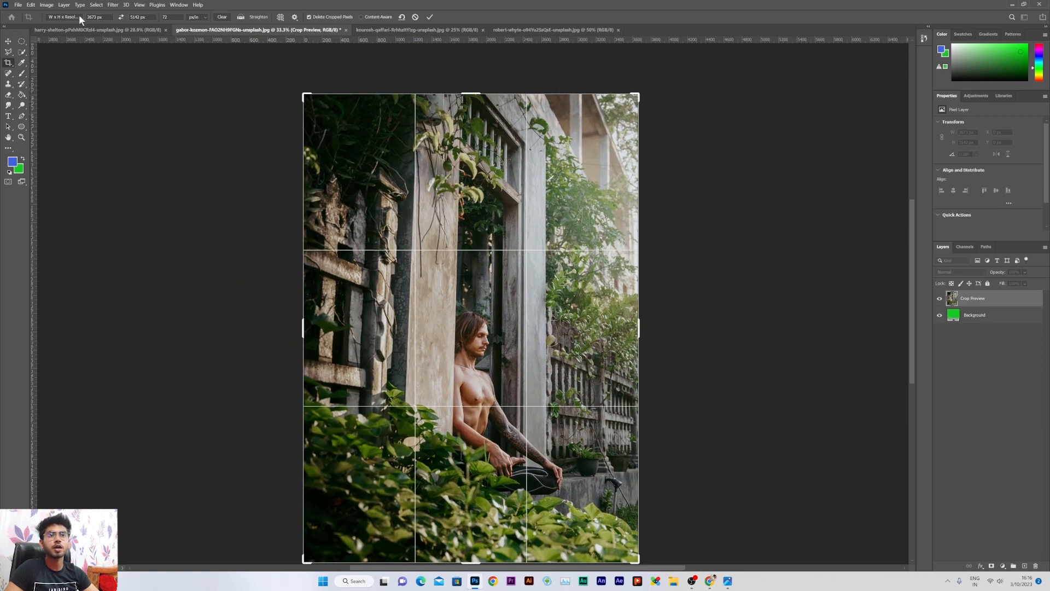
left_click(79, 15)
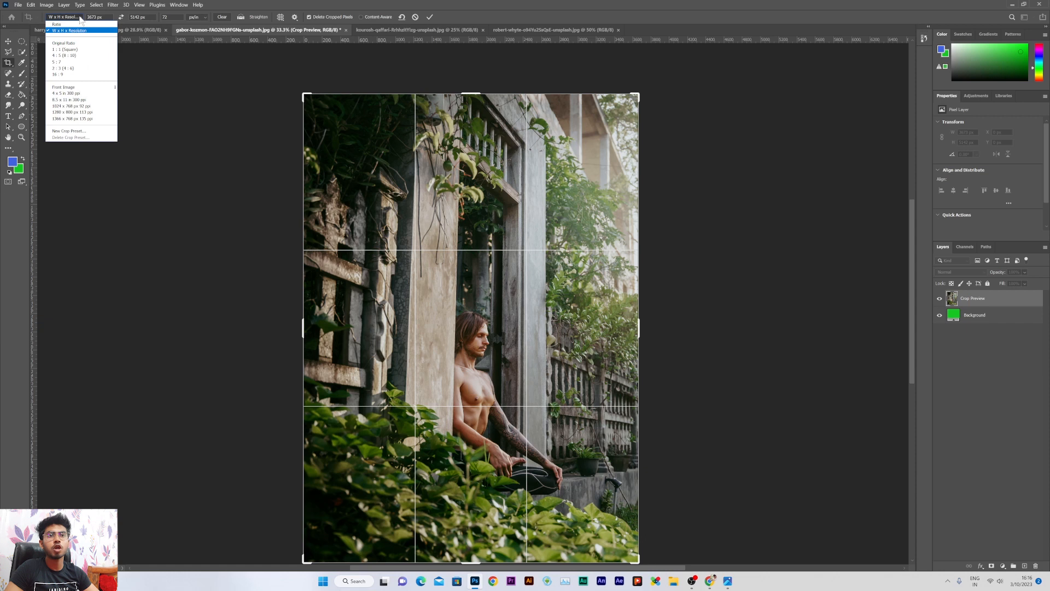
left_click(79, 49)
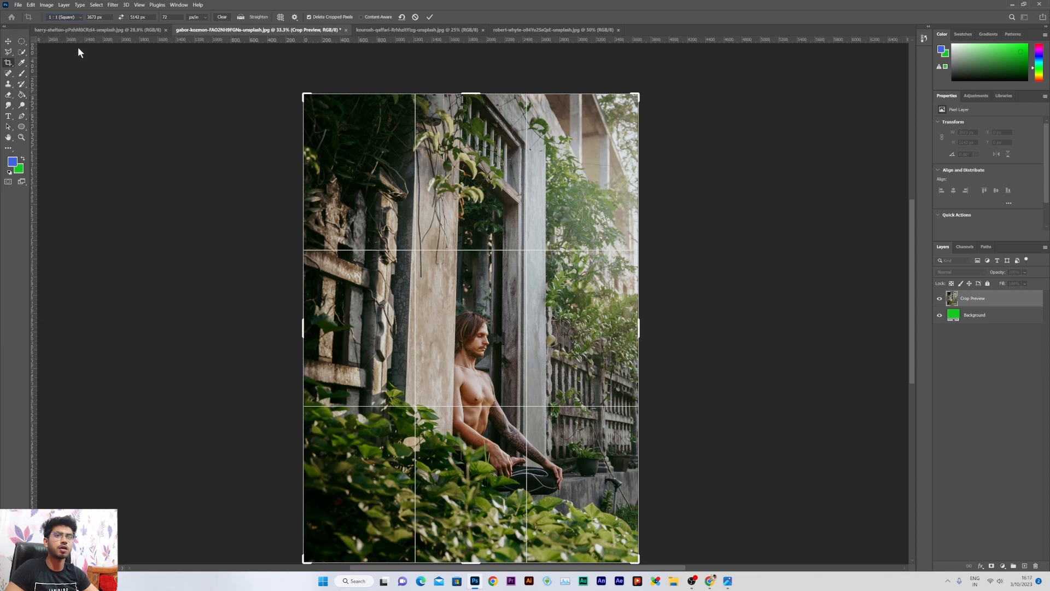
left_click(67, 18)
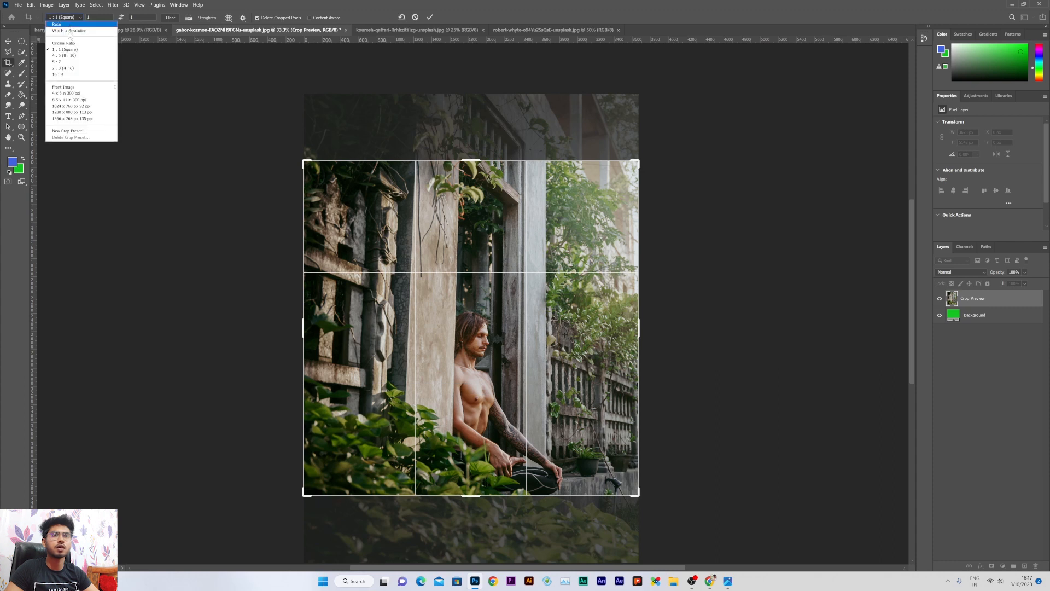
left_click(73, 56)
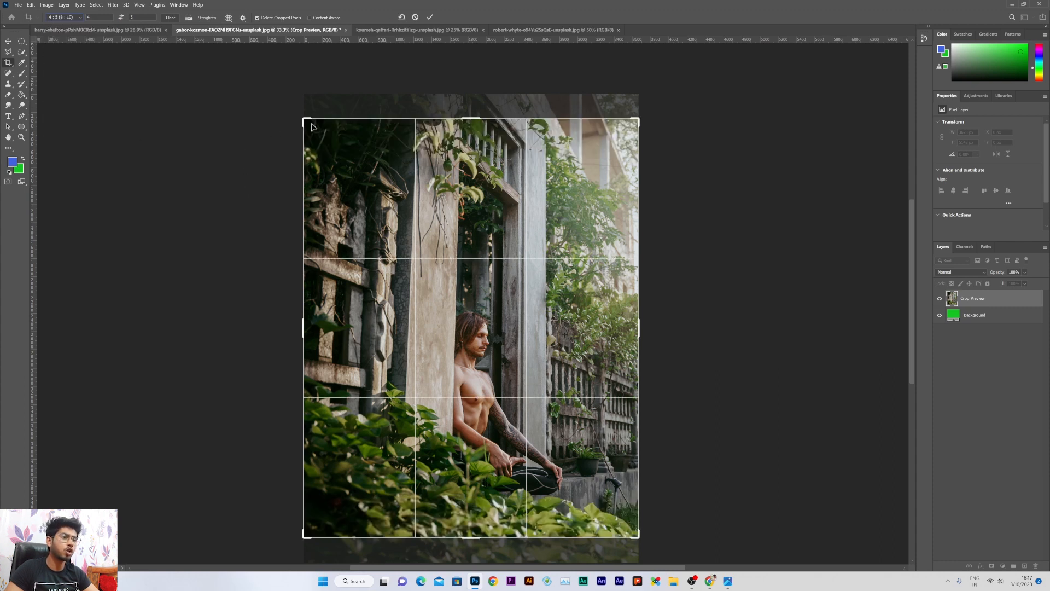
mouse_move(304, 119)
left_mouse_down()
mouse_move(336, 189)
mouse_move(308, 112)
mouse_move(352, 182)
mouse_move(295, 129)
left_mouse_up()
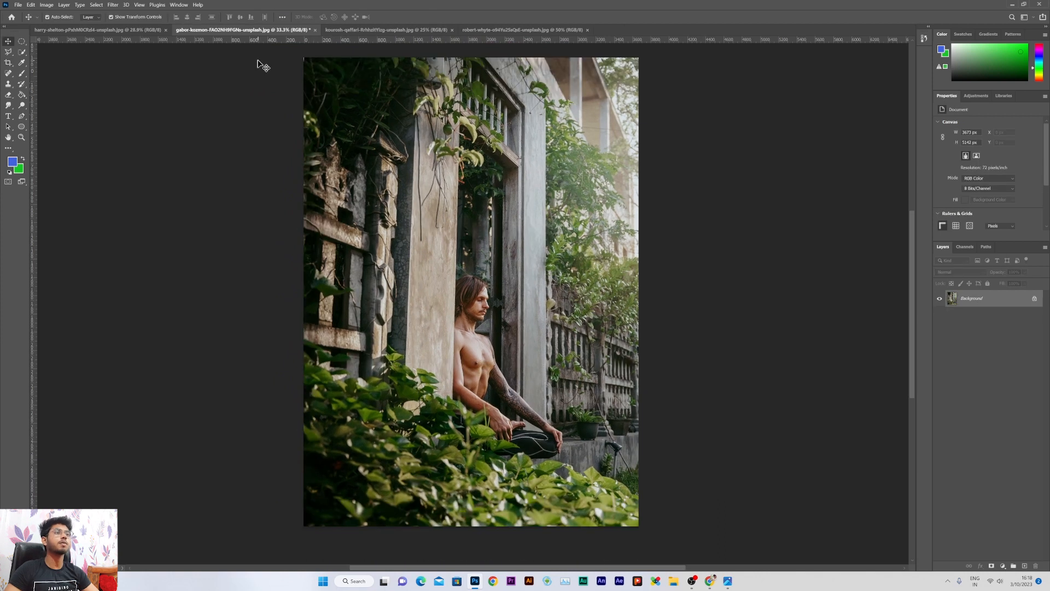
In the aerial coastline photo, set the crop to Original Ratio and straighten the image along the horizon from edge to edge.
left_click(488, 30)
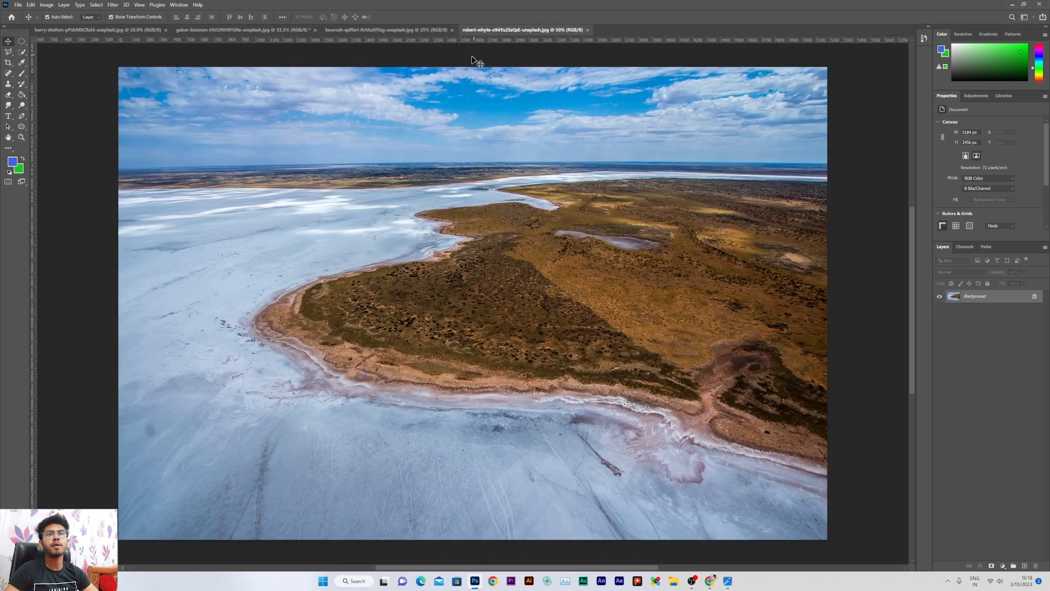
left_click(8, 62)
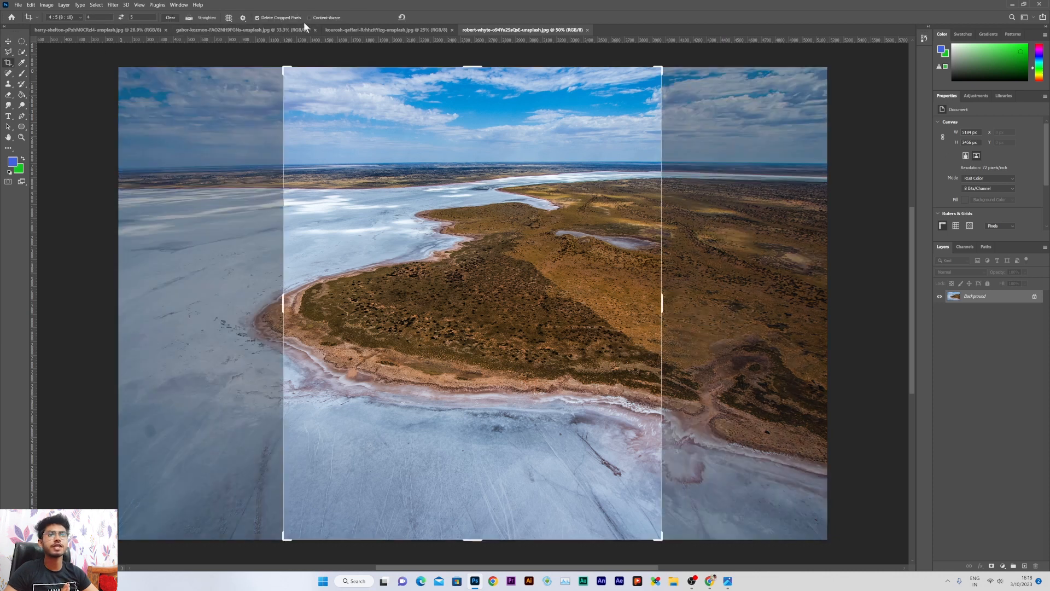
left_click(190, 19)
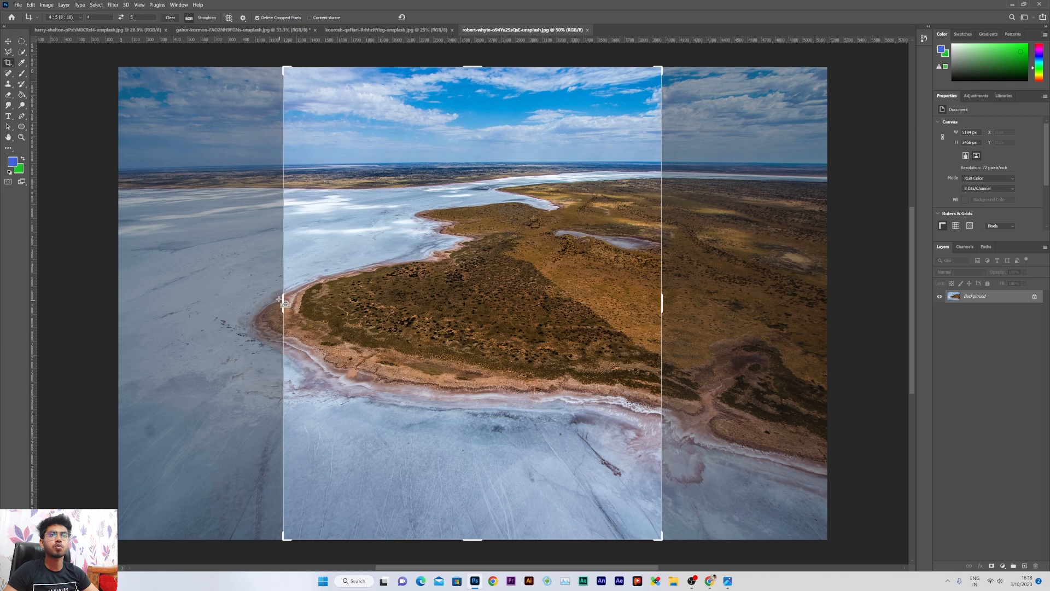
left_click(81, 18)
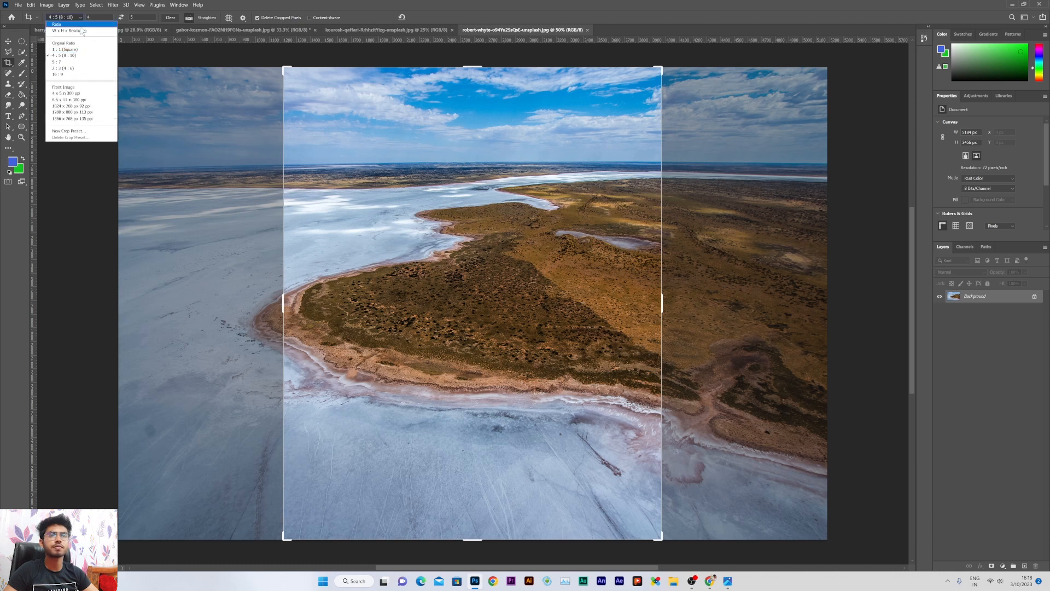
left_click(79, 24)
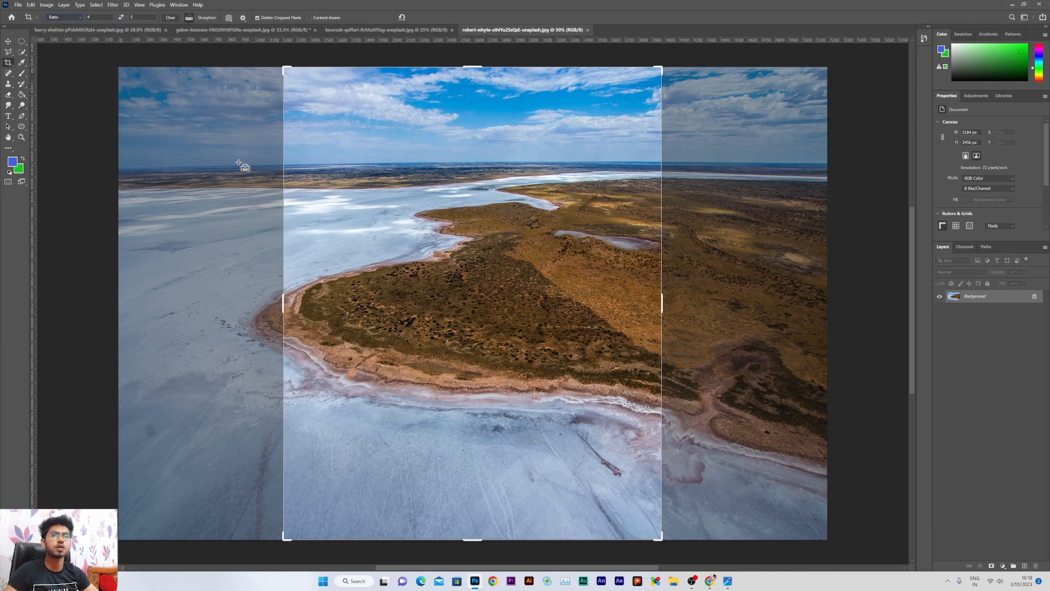
left_click(71, 20)
left_click(85, 39)
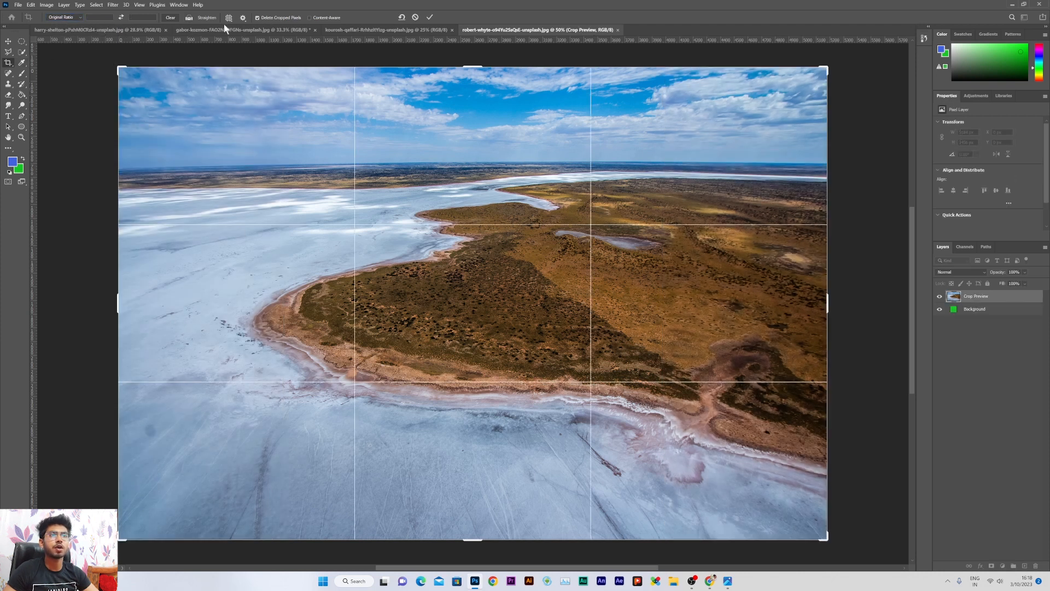
left_click(193, 18)
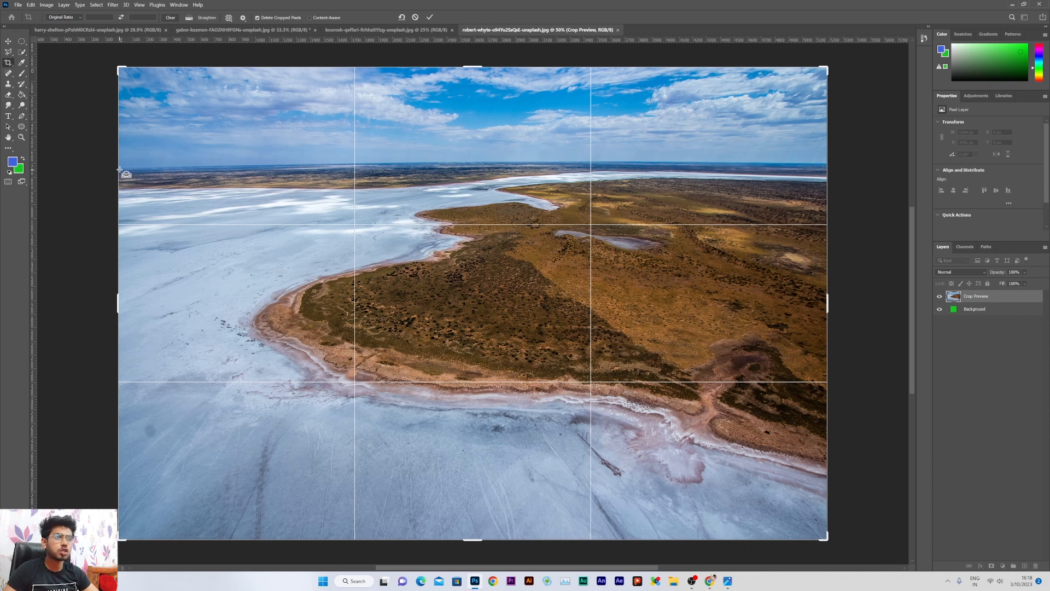
left_click_drag(120, 169, 828, 164)
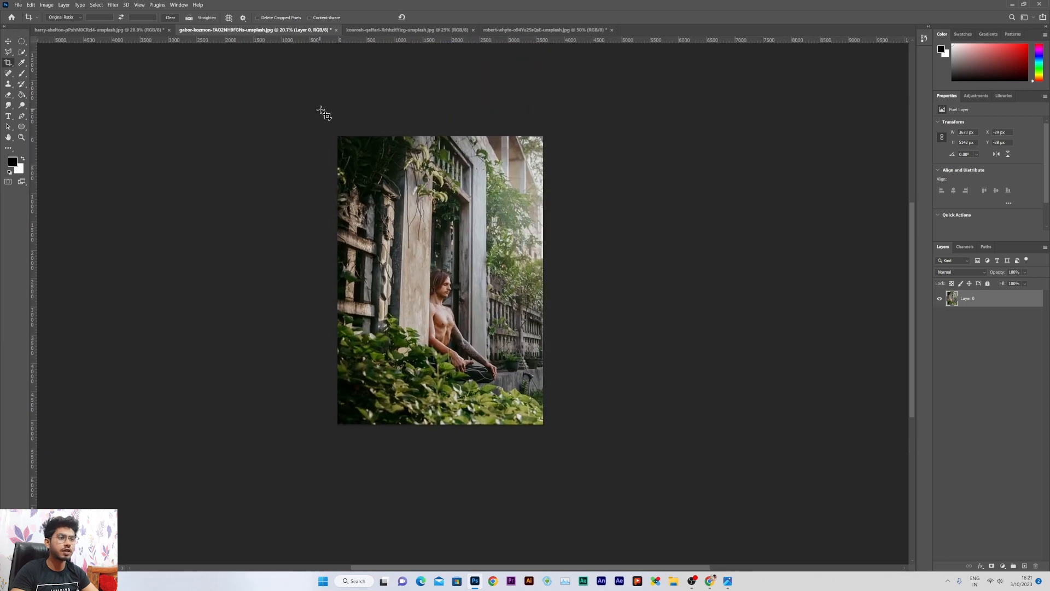
Crop the garden photo closely around the seated man at the original ratio, with Delete Cropped Pixels off.
left_click_drag(321, 111, 556, 430)
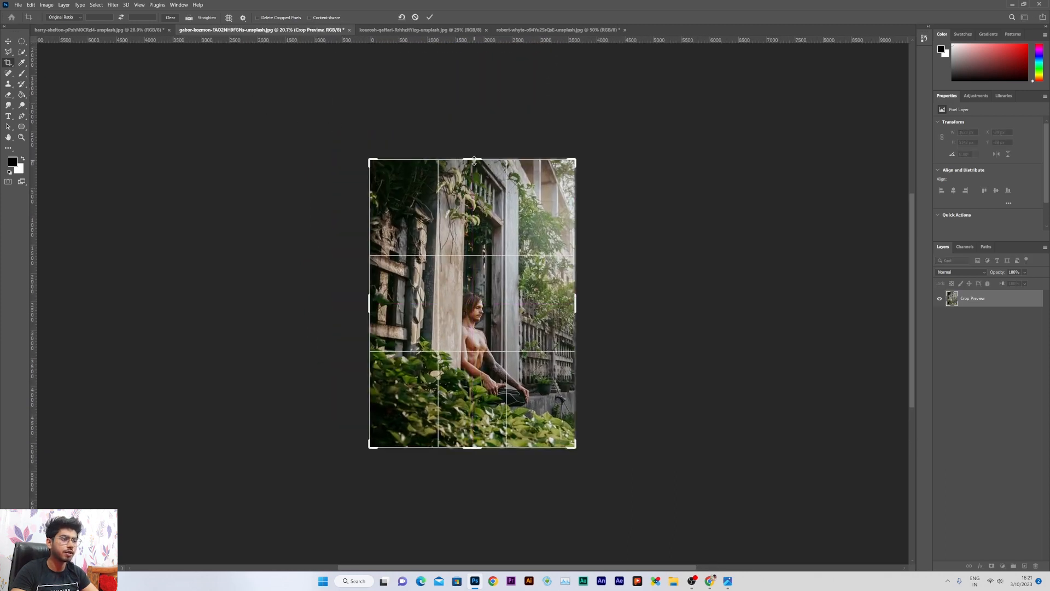
left_click_drag(473, 160, 473, 218)
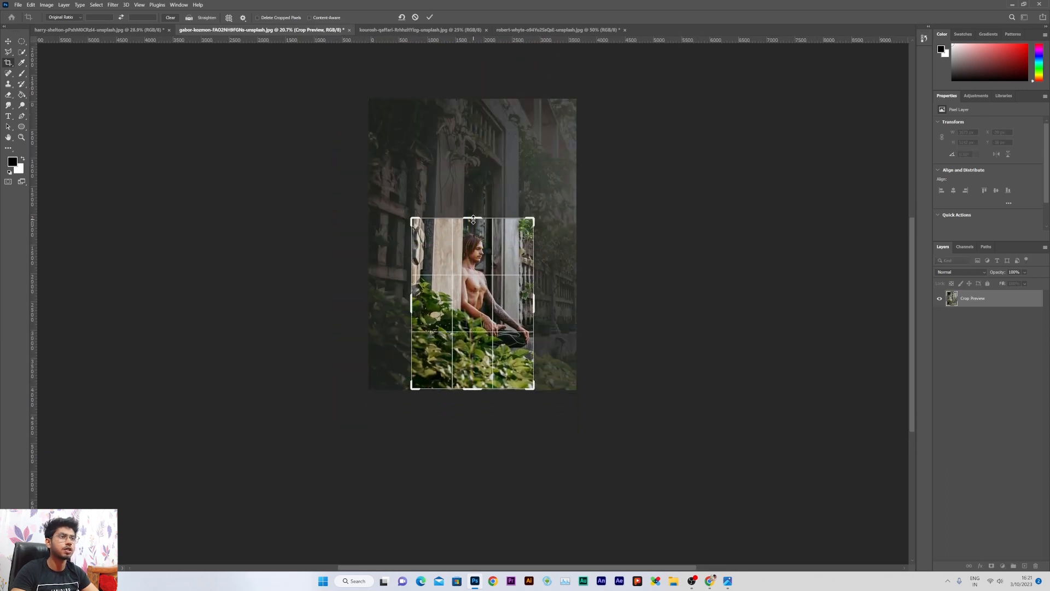
left_click(430, 17)
scroll(410, 234, "up", 1)
scroll(451, 247, "up", 6)
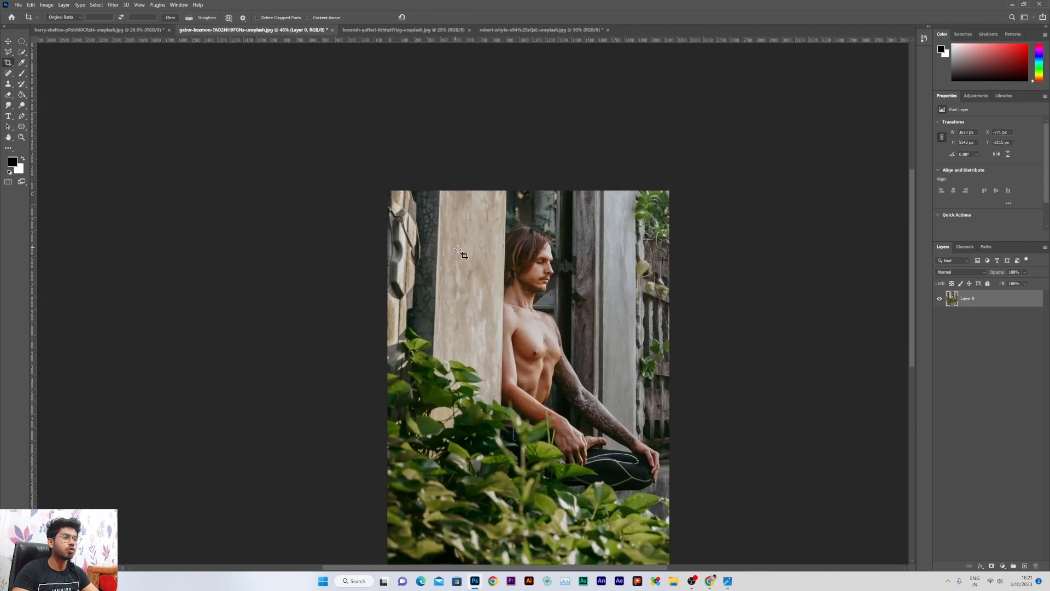
mouse_move(492, 278)
left_mouse_down()
mouse_move(441, 137)
mouse_move(493, 243)
left_mouse_up()
scroll(492, 243, "down", 3)
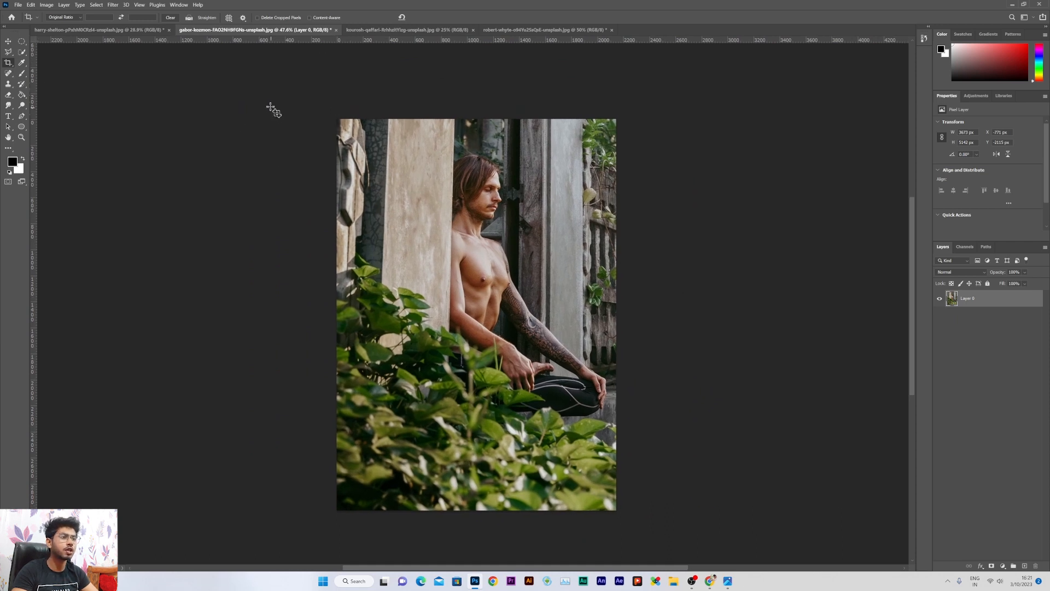
Shift the photo within the crop frame to move the man left, and apply the crop with Delete Cropped Pixels on.
left_click_drag(273, 110, 677, 499)
mouse_move(474, 107)
left_mouse_down()
mouse_move(475, 64)
mouse_move(475, 110)
left_mouse_up()
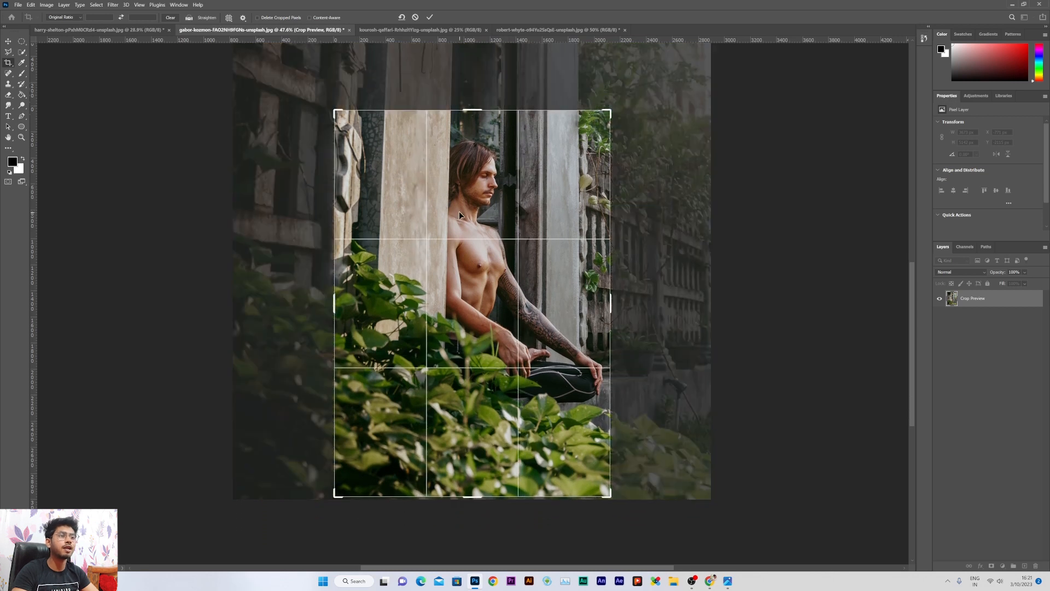
left_click_drag(458, 216, 421, 209)
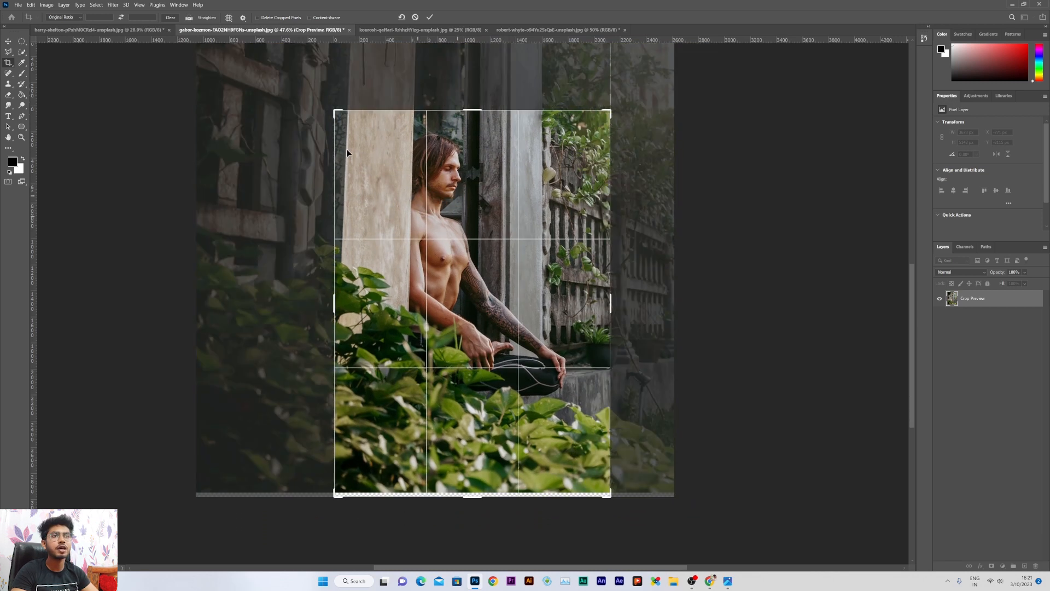
left_click(261, 19)
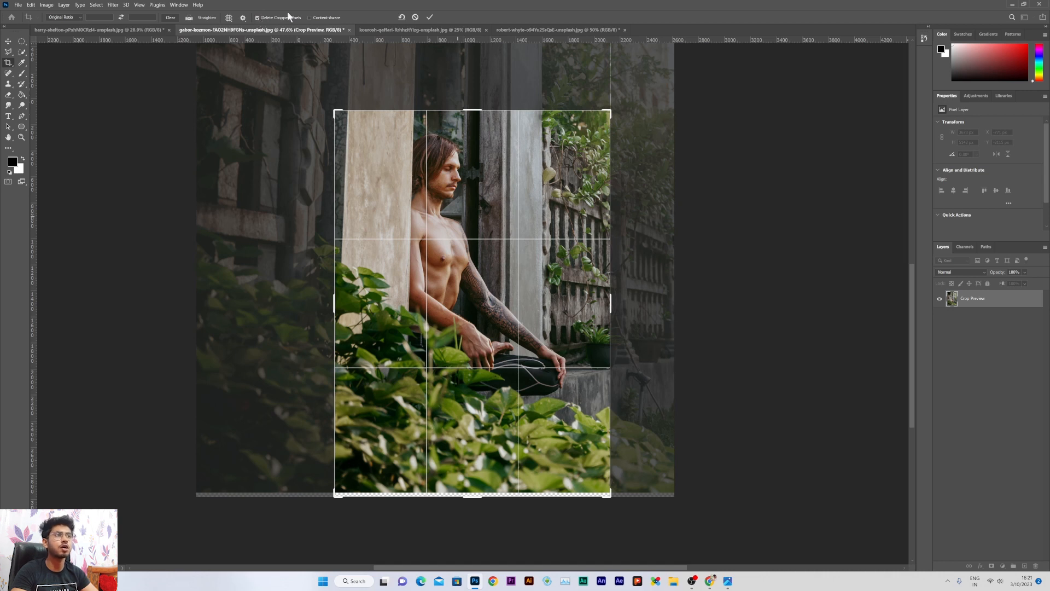
left_click(429, 18)
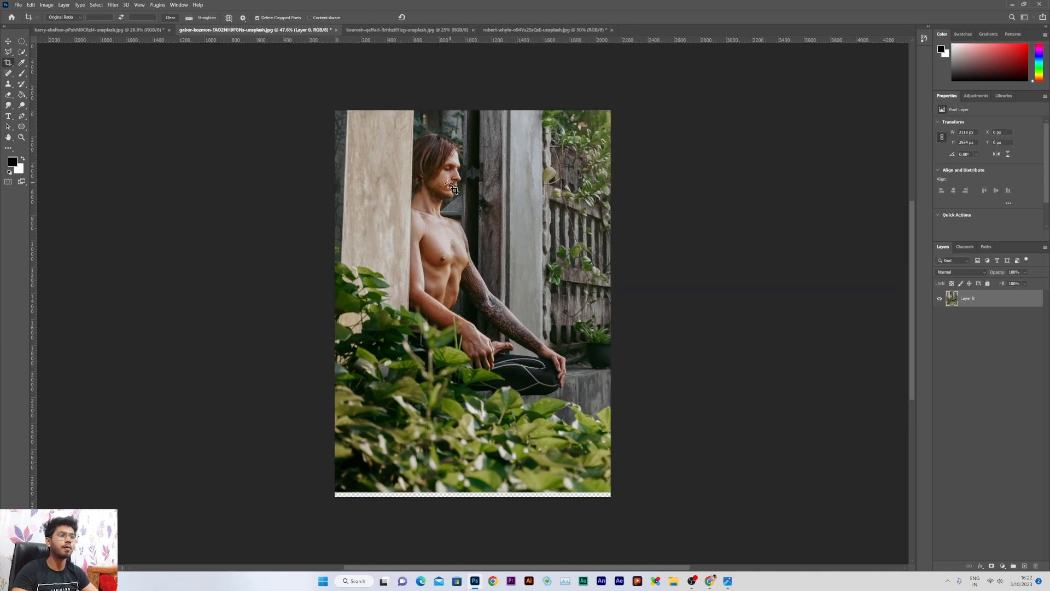
Try a smaller crop frame around the seated man, and turn Delete Cropped Pixels off.
left_click_drag(293, 104, 584, 370)
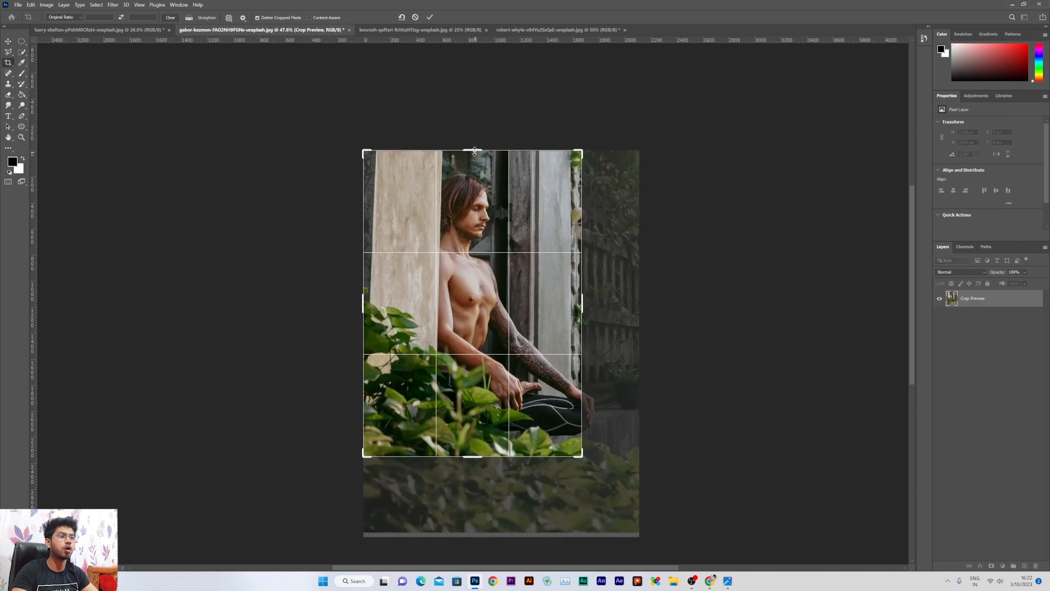
left_click_drag(475, 151, 515, 149)
left_click(260, 18)
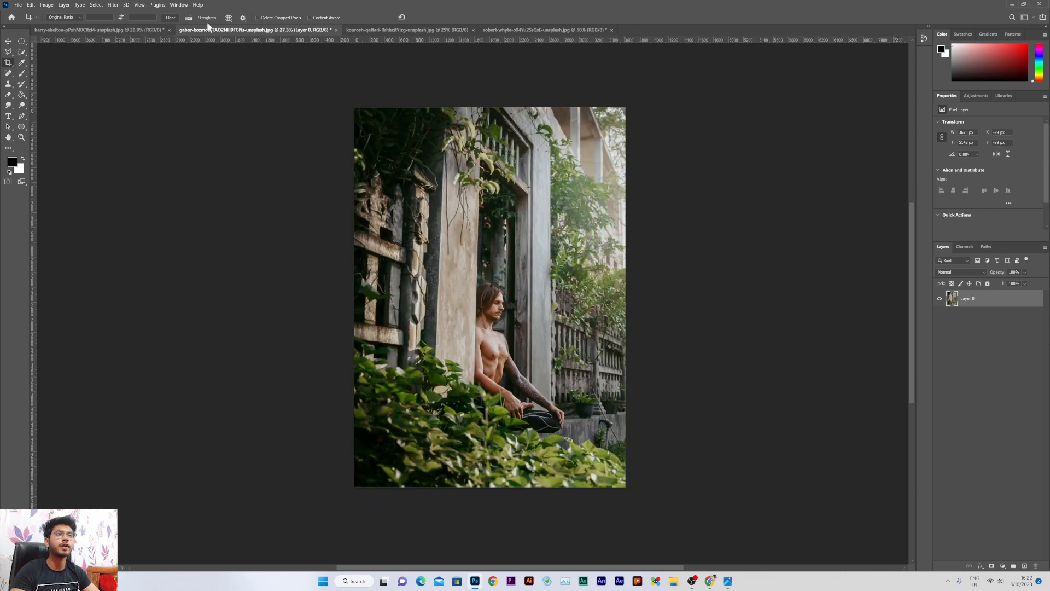
Using the Rule of Thirds overlay, shrink the crop frame around the seated man and trim it to the photo's lower edge.
left_click(227, 20)
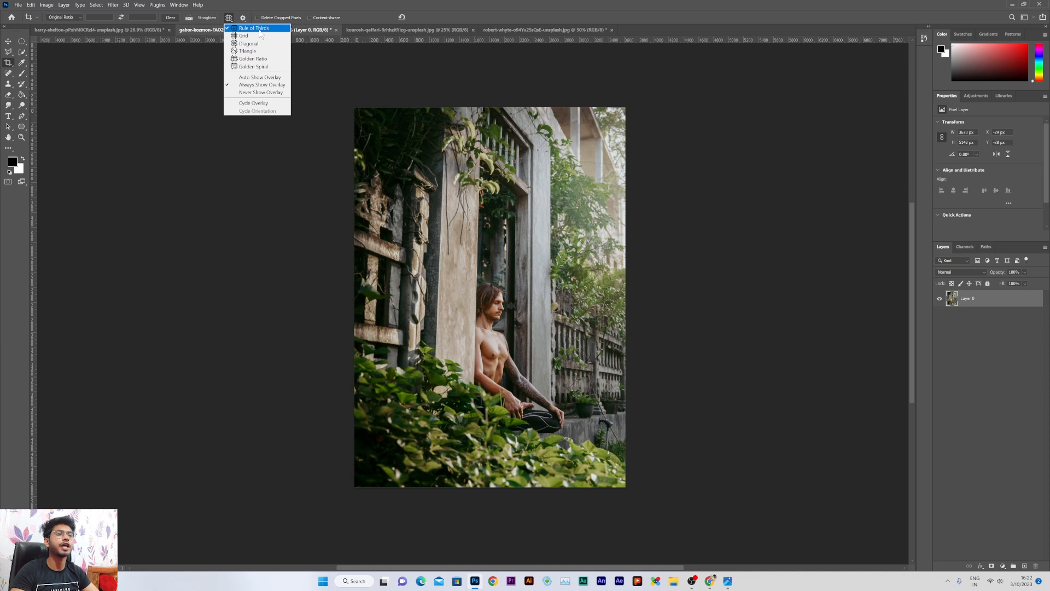
left_click(347, 105)
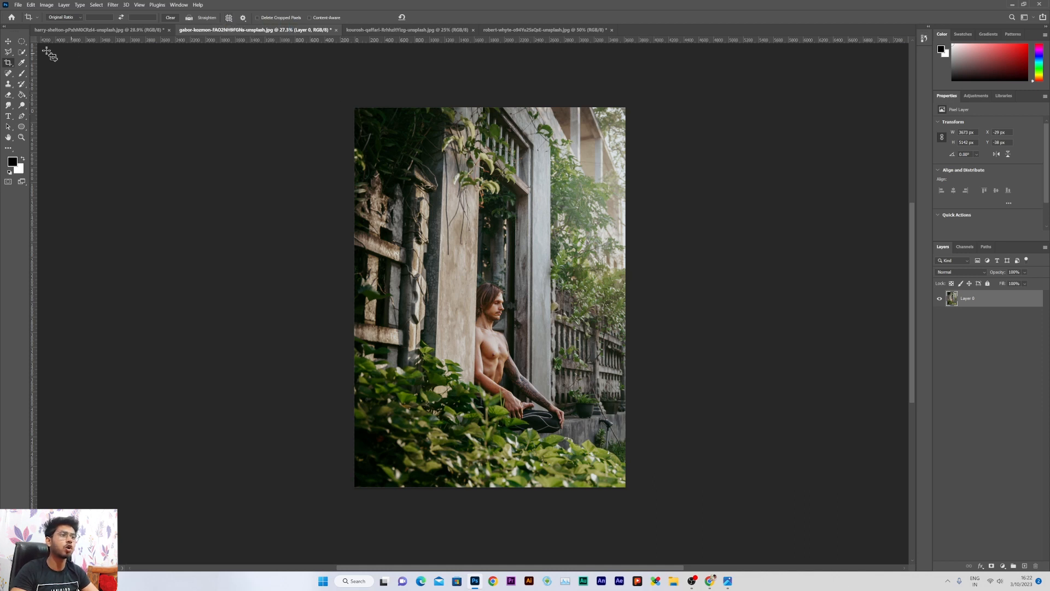
left_click_drag(314, 95, 675, 492)
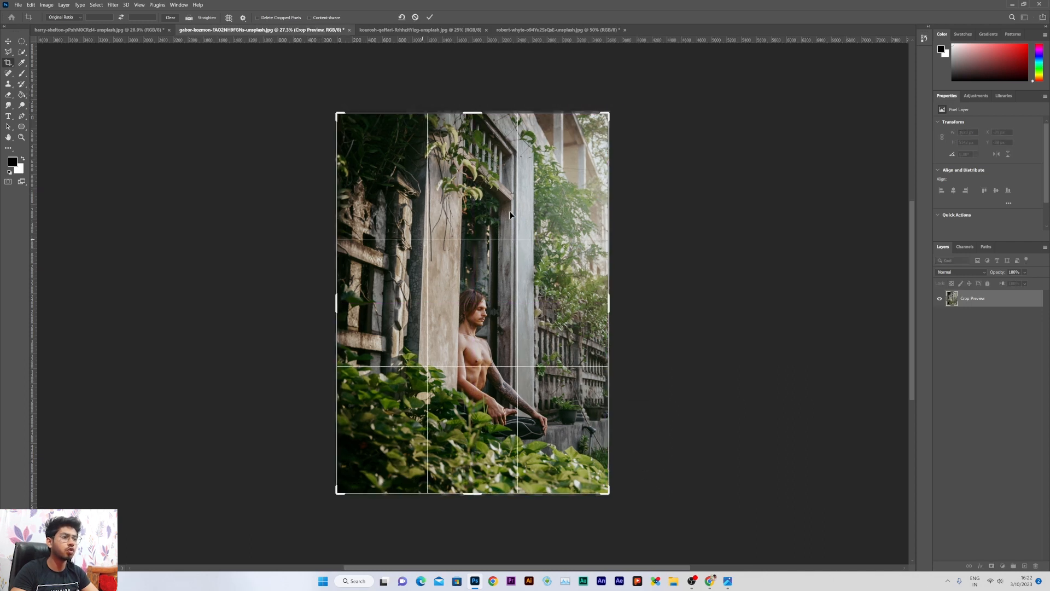
left_click_drag(603, 116, 595, 172)
mouse_move(551, 304)
left_mouse_down()
mouse_move(534, 290)
mouse_move(543, 298)
left_mouse_up()
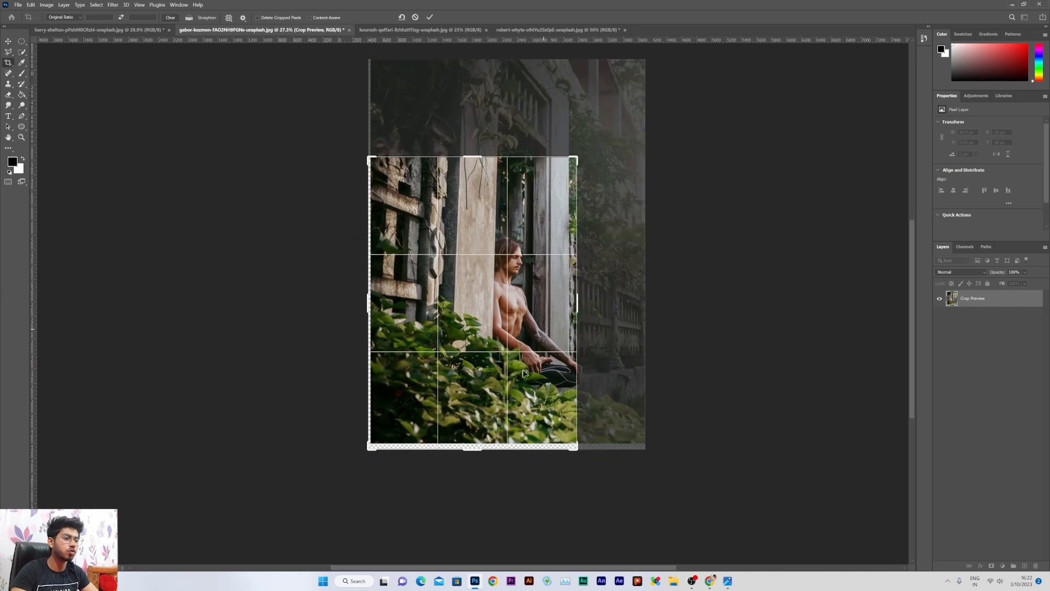
left_click_drag(474, 447, 462, 444)
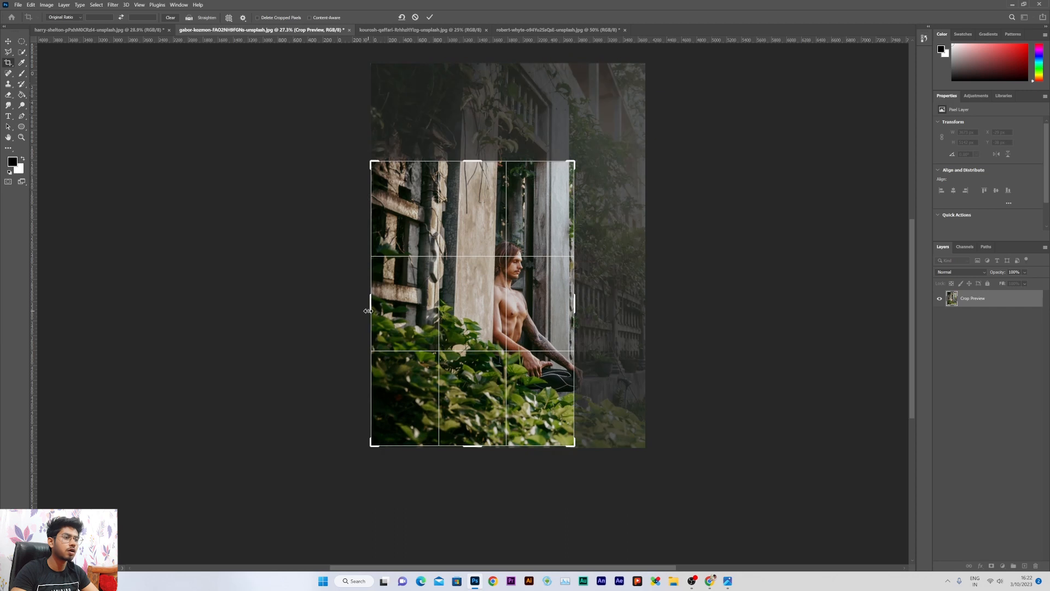
Align the man's head with the upper-right thirds intersection, keep the crop frame inside the photo, and apply the crop.
left_click_drag(514, 280, 508, 272)
scroll(508, 273, "up", 1)
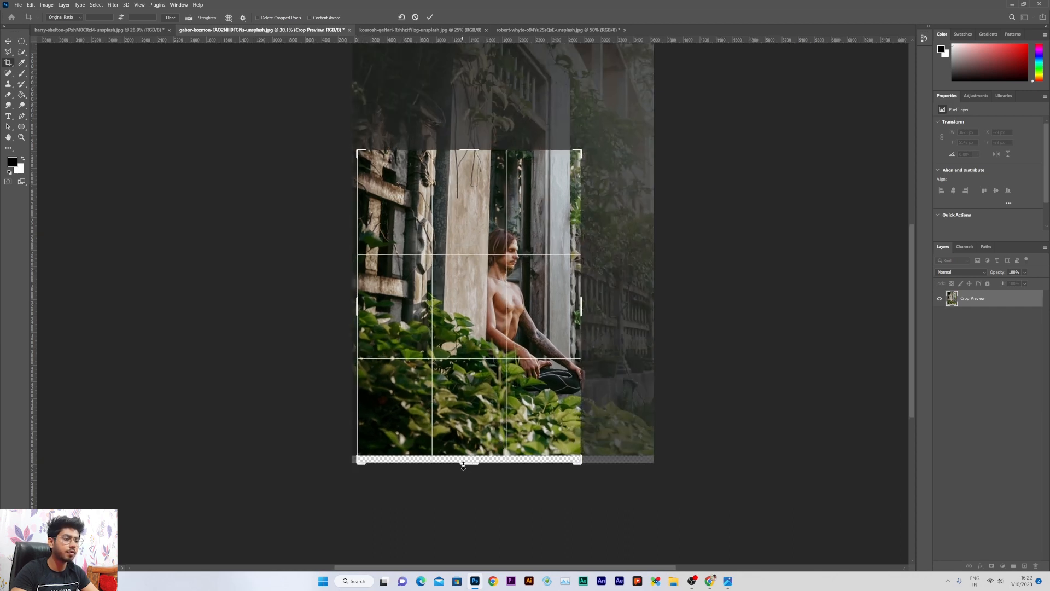
left_click_drag(464, 466, 464, 458)
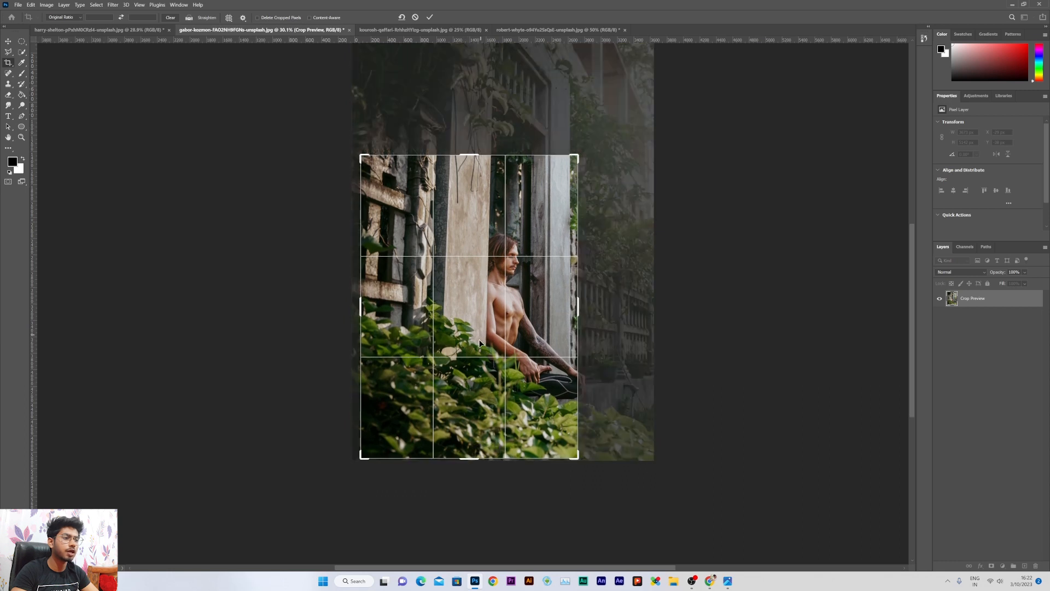
mouse_move(479, 340)
left_mouse_down()
mouse_move(467, 340)
mouse_move(486, 330)
left_mouse_up()
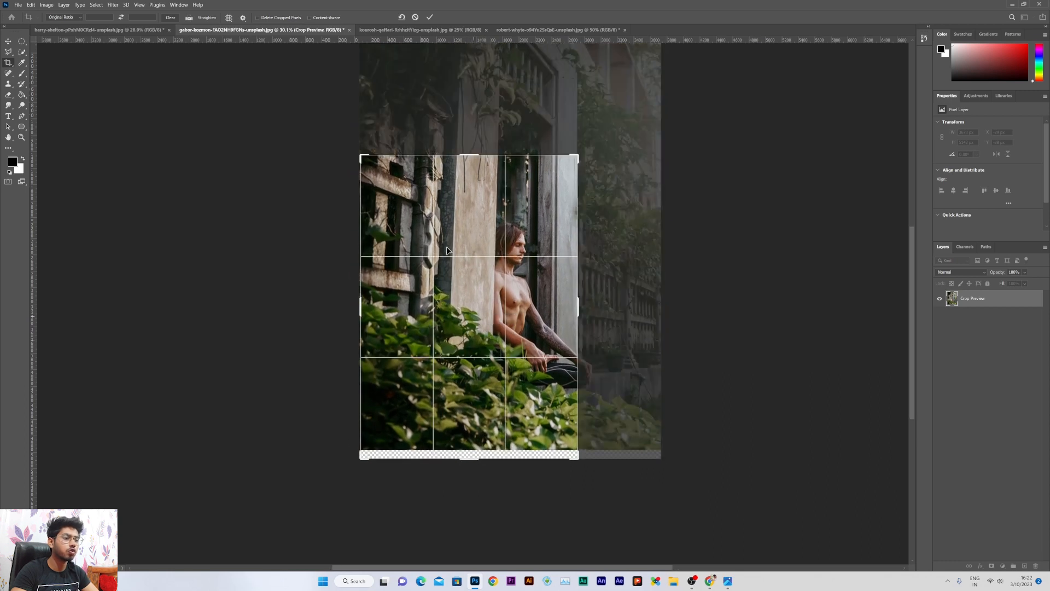
left_click_drag(458, 276, 458, 288)
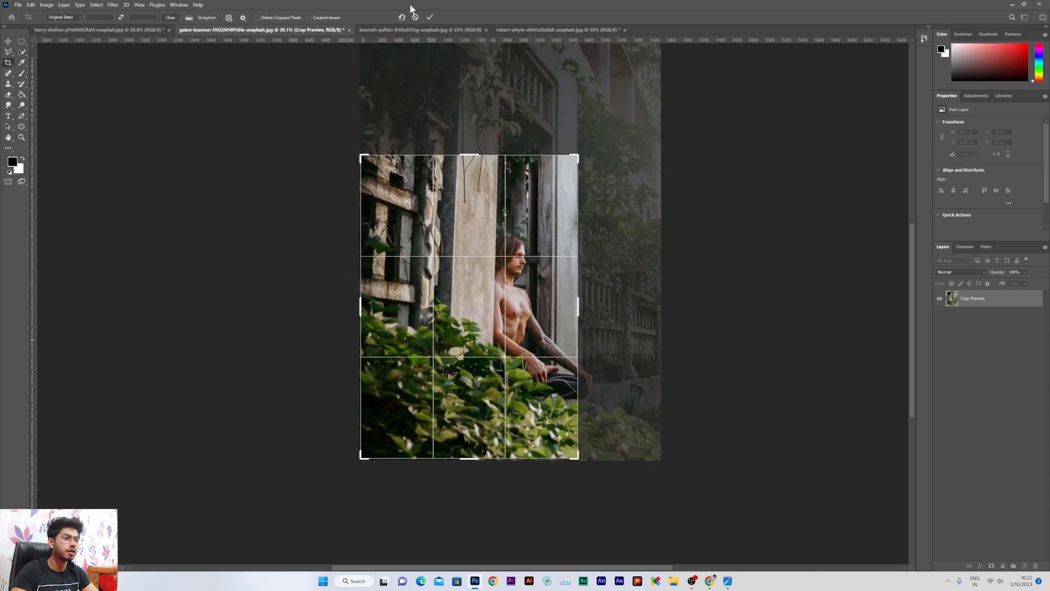
left_click(430, 17)
scroll(530, 240, "up", 3)
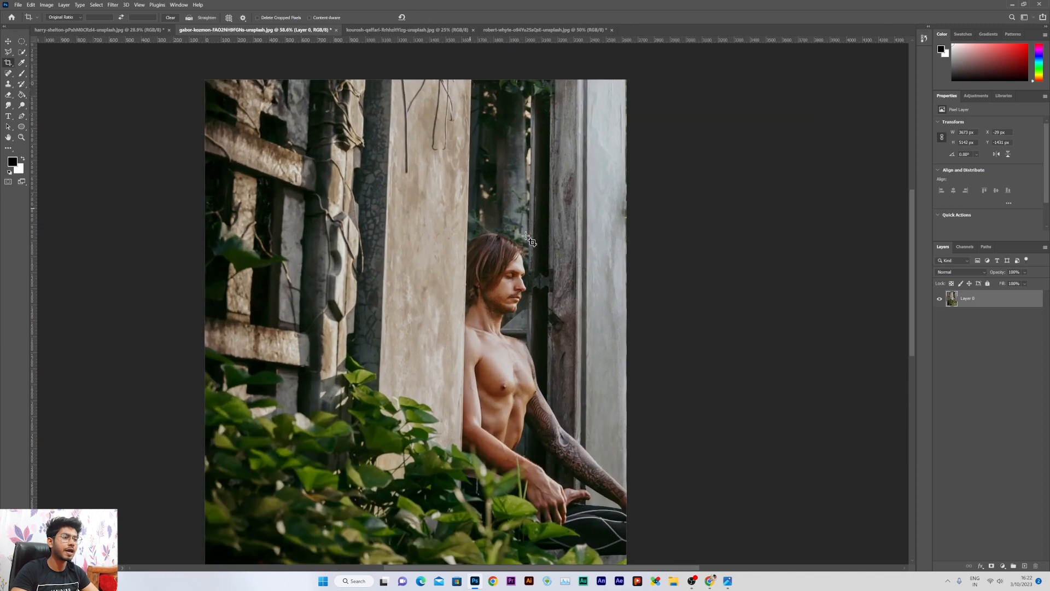
Set the crop overlay to Golden Spiral, and try shifting the full portrait photo so the man's head sits in the spiral.
scroll(462, 205, "up", 1)
scroll(475, 213, "down", 2)
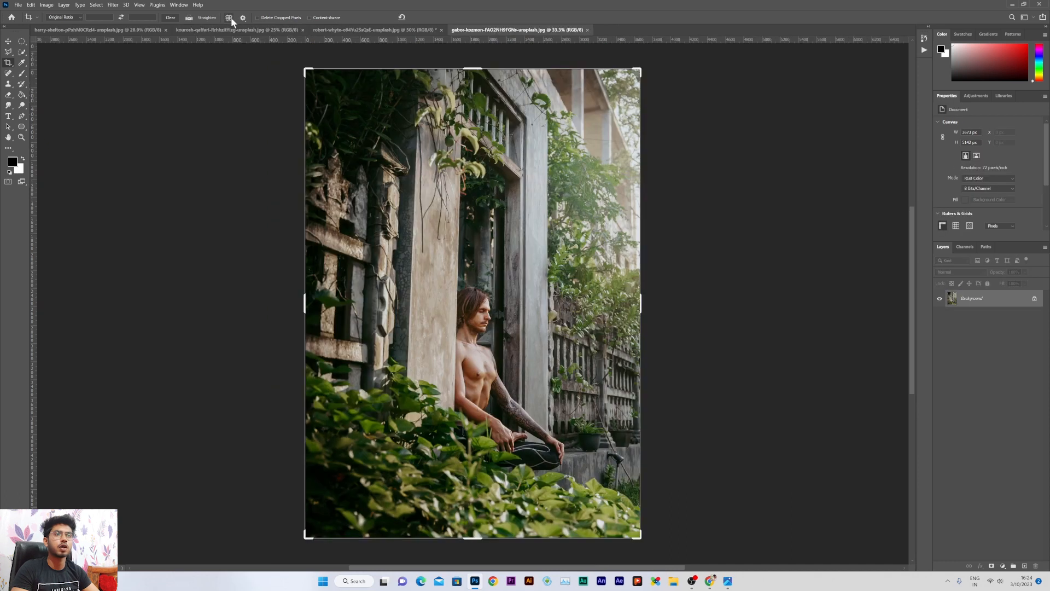
left_click(231, 19)
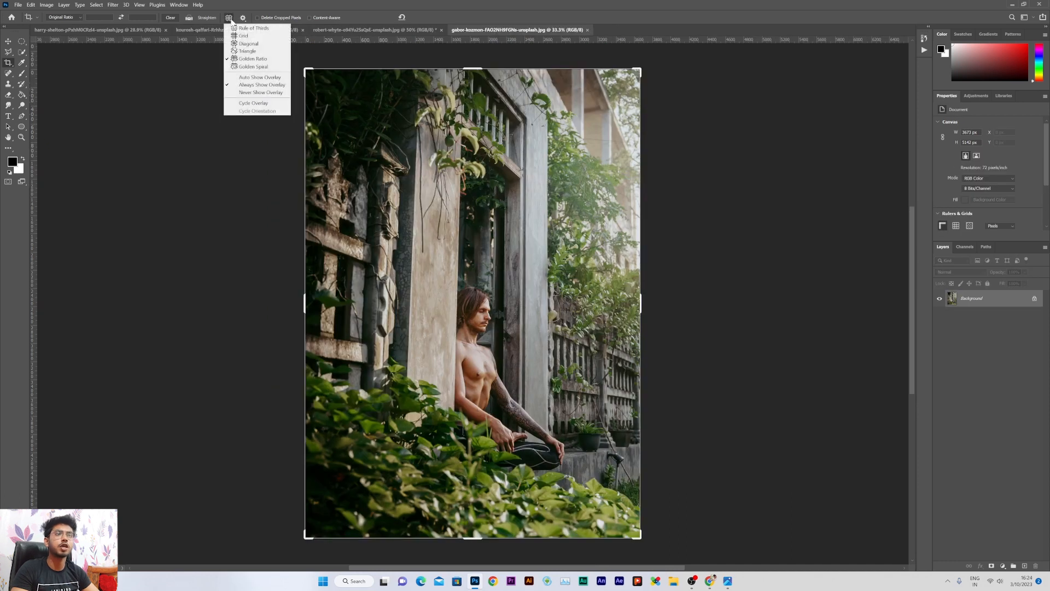
left_click(249, 70)
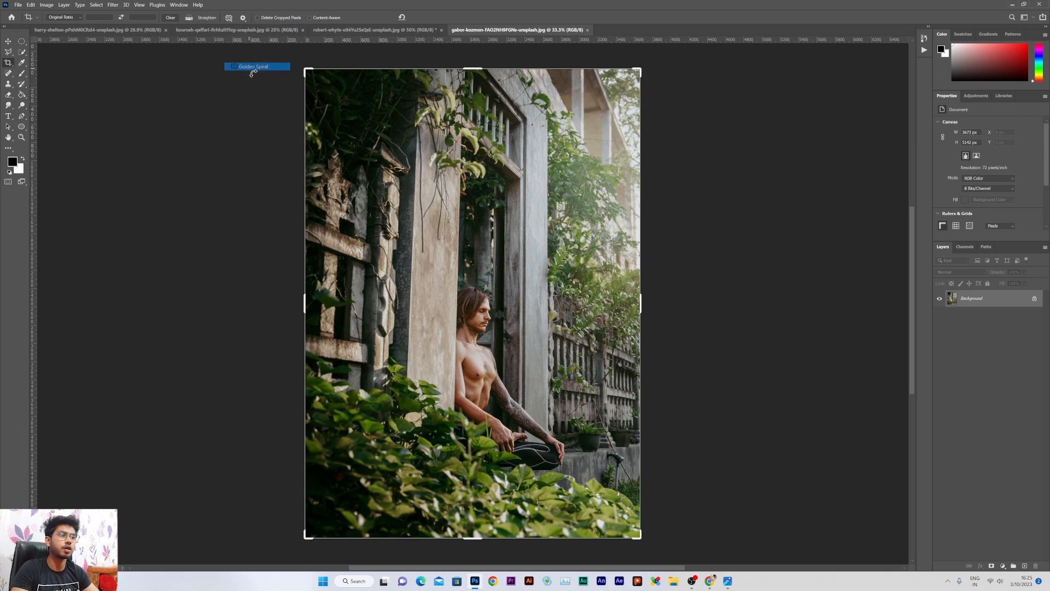
mouse_move(269, 87)
left_mouse_down()
mouse_move(340, 163)
mouse_move(274, 101)
left_mouse_up()
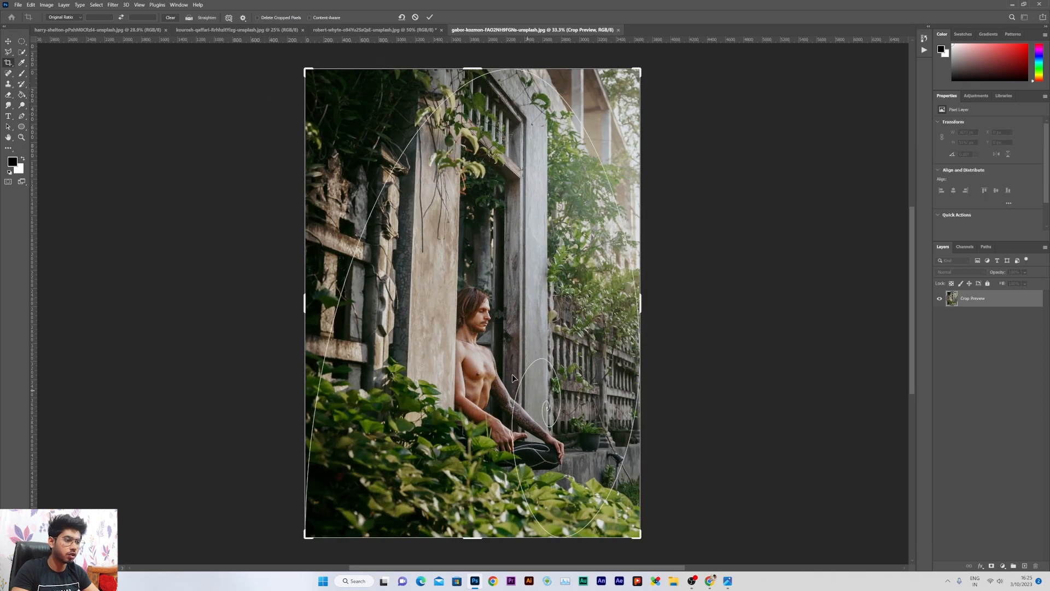
left_click_drag(512, 377, 530, 379)
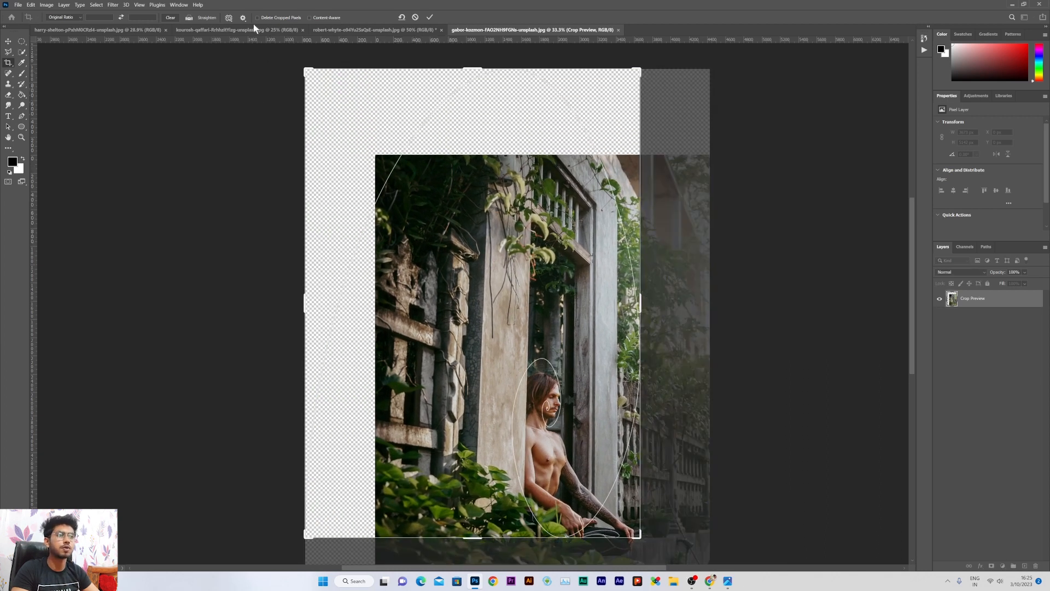
key("Escape")
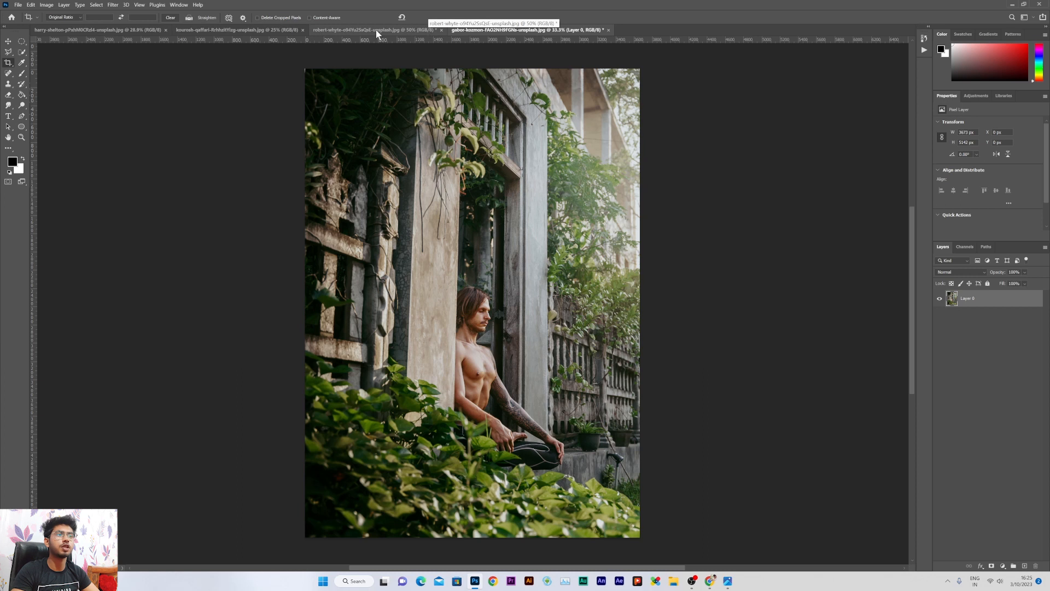
On the landscape photo, use the Rule of Thirds overlay, expand the crop frame past all edges and apply it with Content-Aware on.
left_click(376, 30)
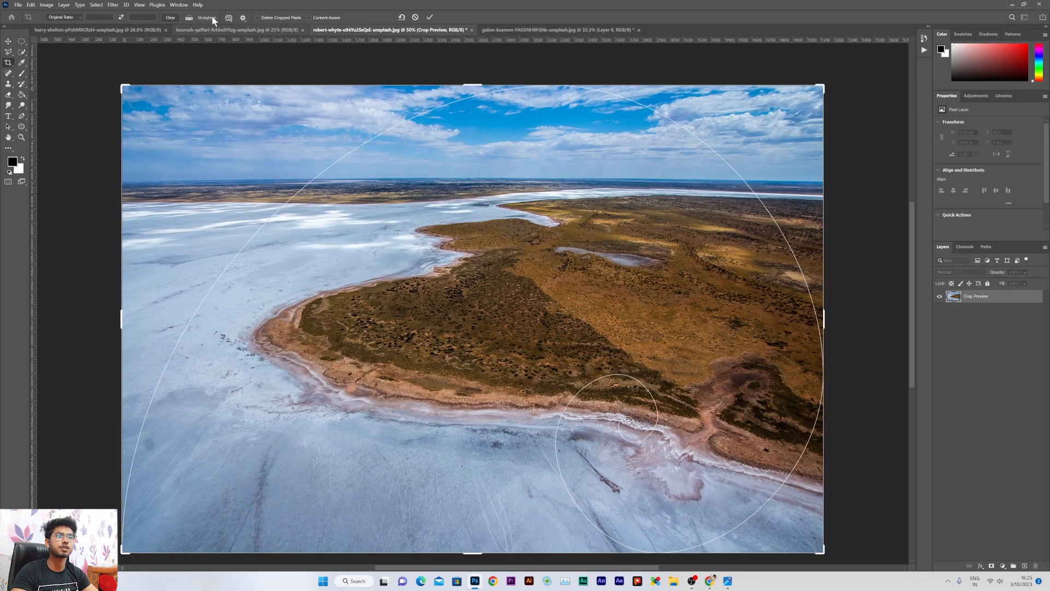
left_click(228, 18)
left_click(257, 28)
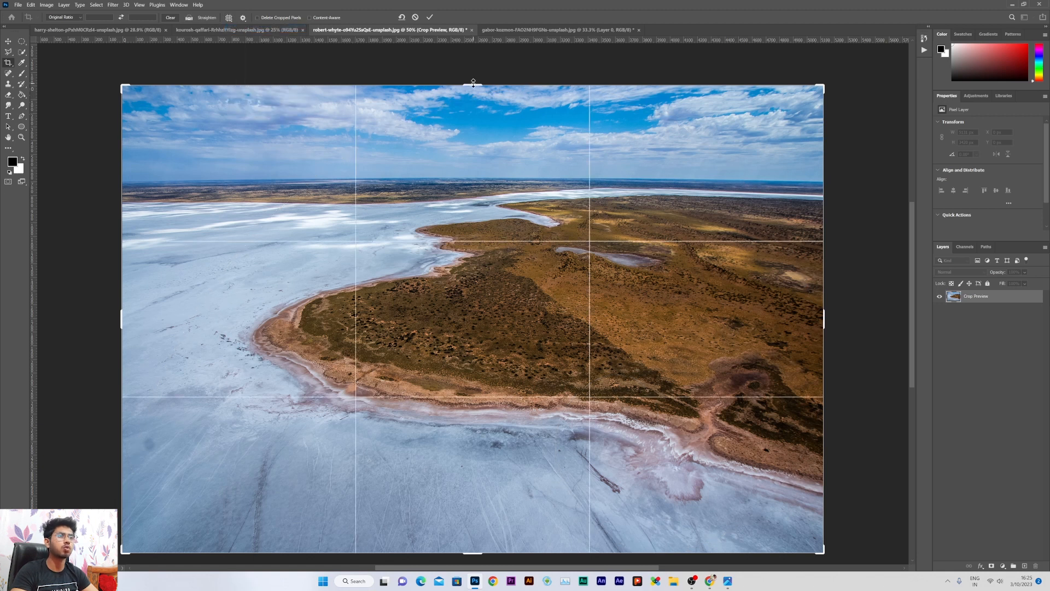
left_click_drag(473, 83, 476, 73)
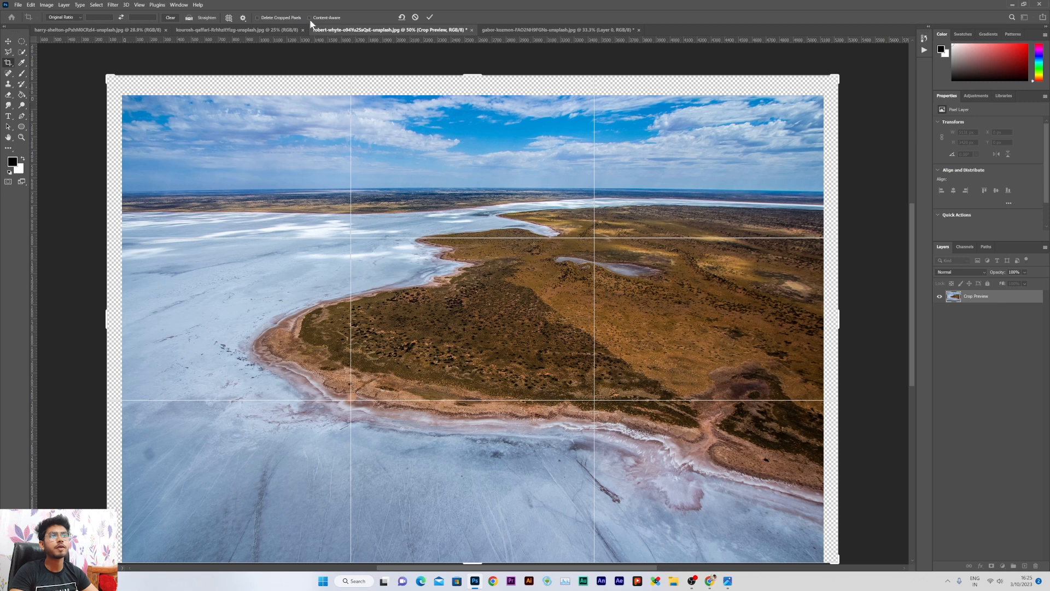
left_click(430, 18)
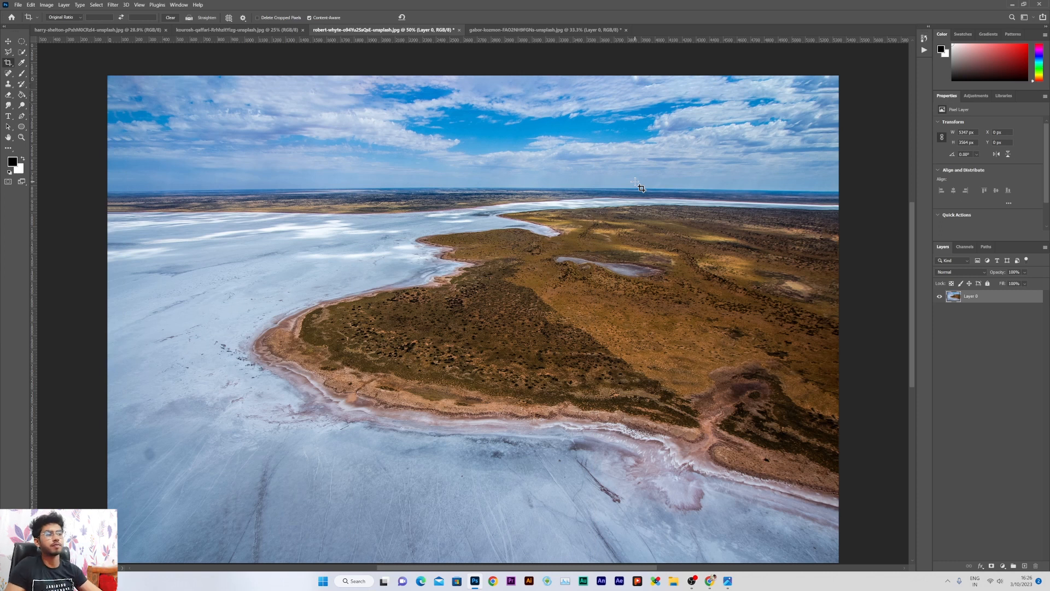
Compare the landscape photo before and after its Content-Aware expansion.
scroll(474, 98, "down", 1)
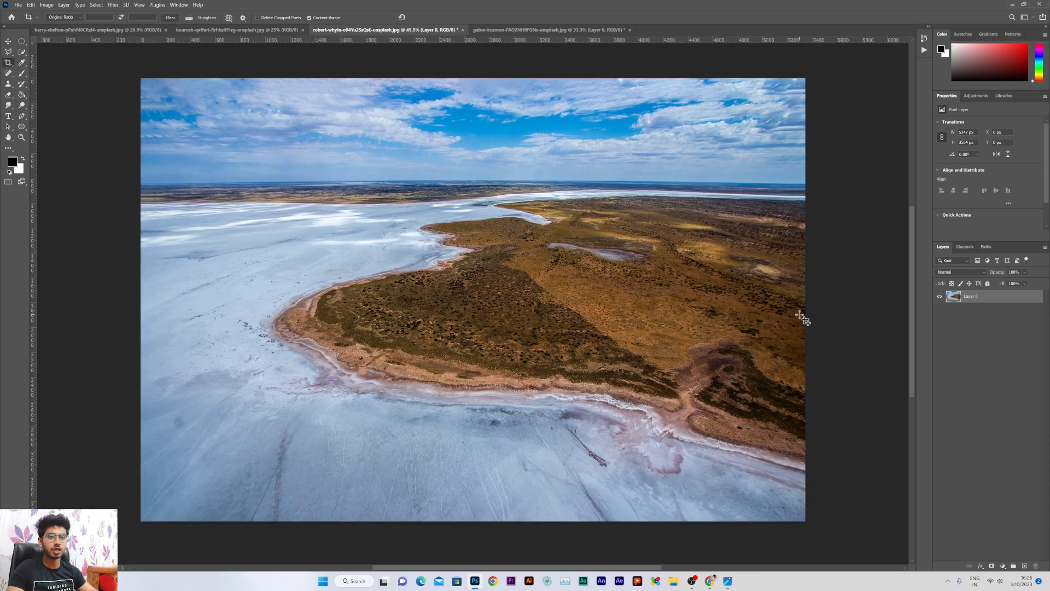
key("Return")
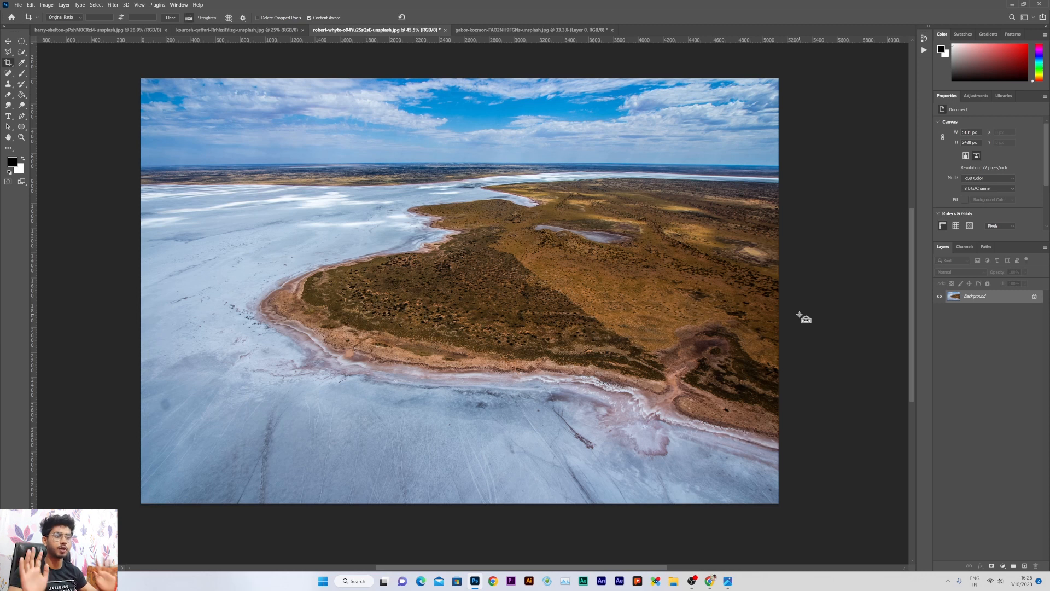
key("ctrl+z")
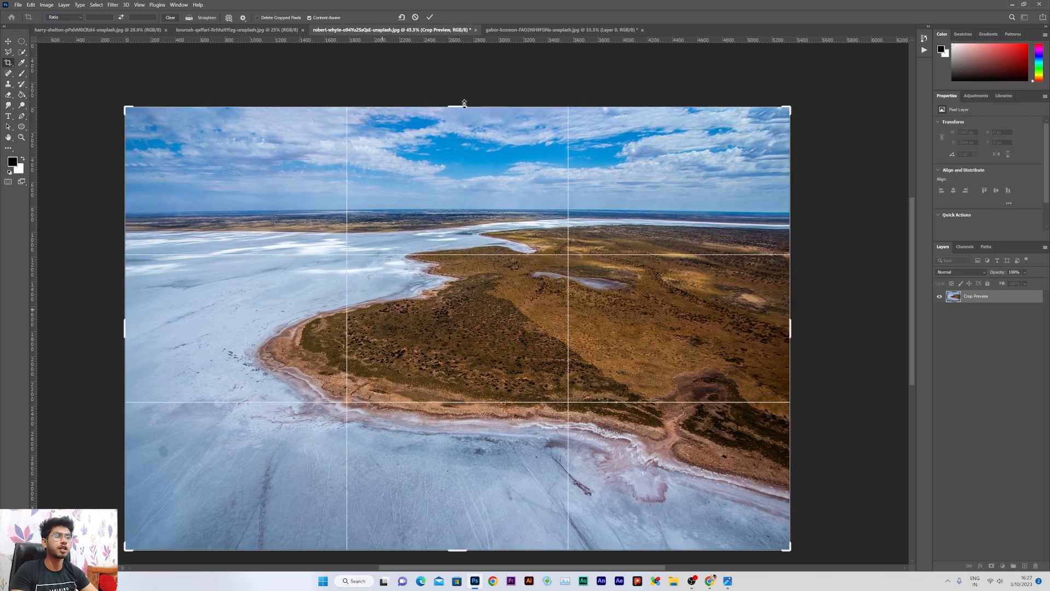
Try extending only the sky edge of the crop frame well upward, fill it with Content-Aware, and undo that extension.
left_click_drag(465, 104, 473, 45)
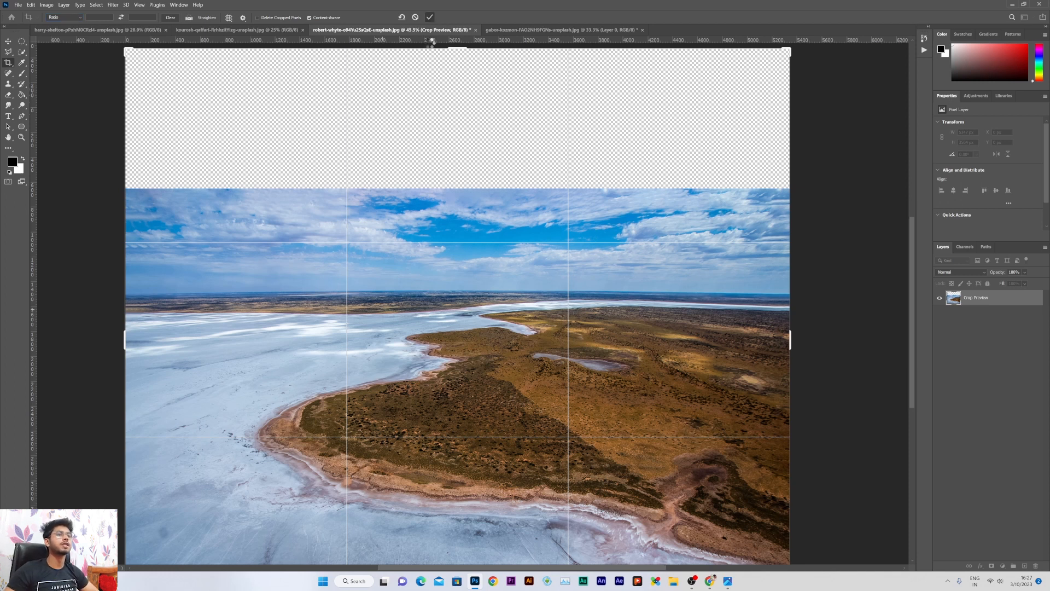
key("Return")
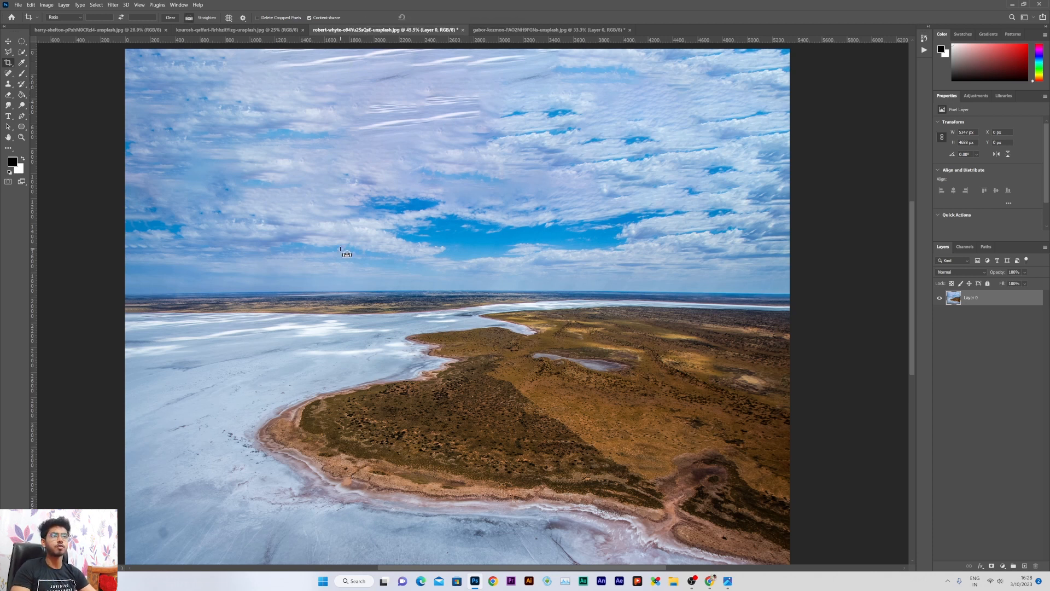
key("Return")
left_click_drag(373, 175, 398, 241)
Save the landscape as a Photoshop (PSD) file in the Downloads folder under its existing name.
key("ctrl+shift+s")
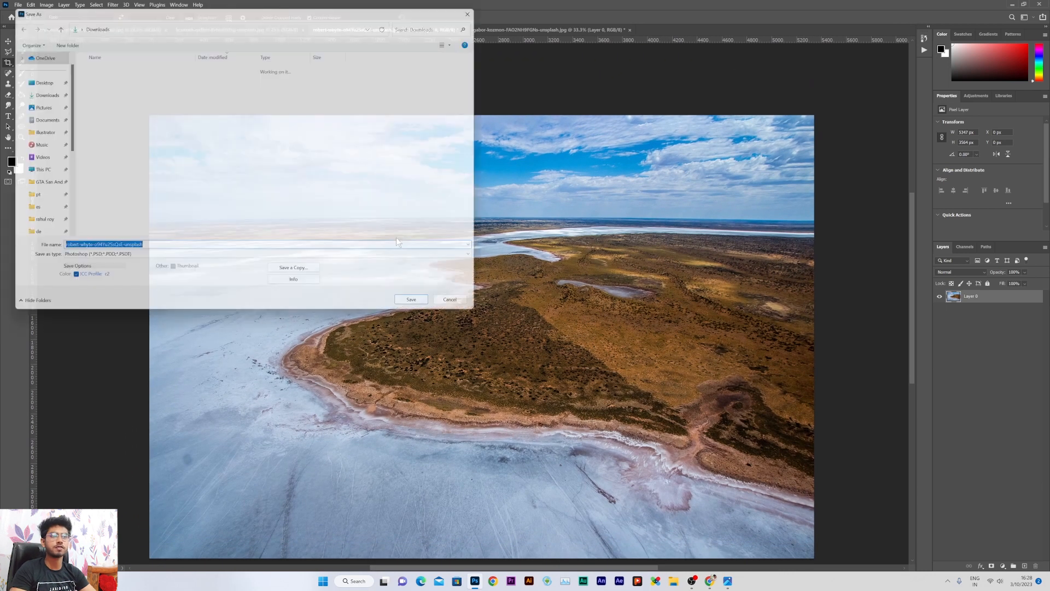
left_click(421, 309)
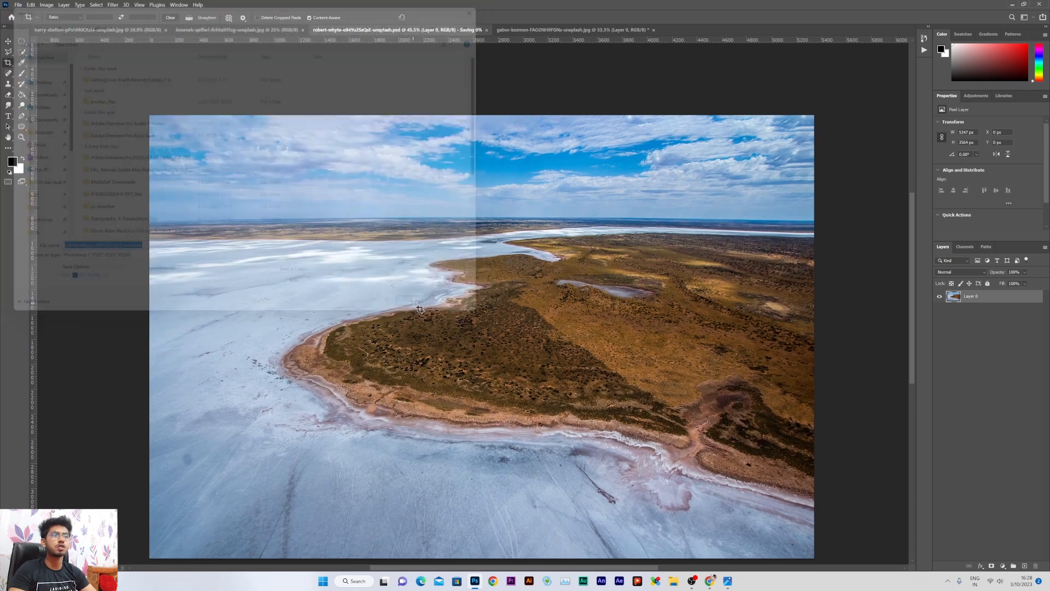
left_click_drag(387, 239, 395, 191)
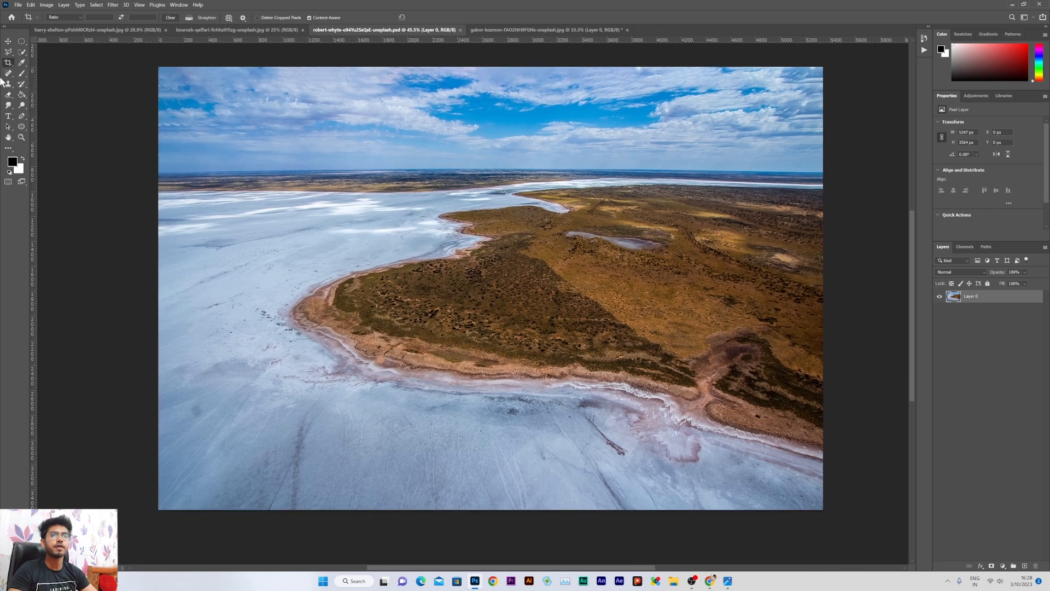
Extend the crop frame above the sky and past the photo's right edge, and apply the Content-Aware crop.
left_click(9, 63)
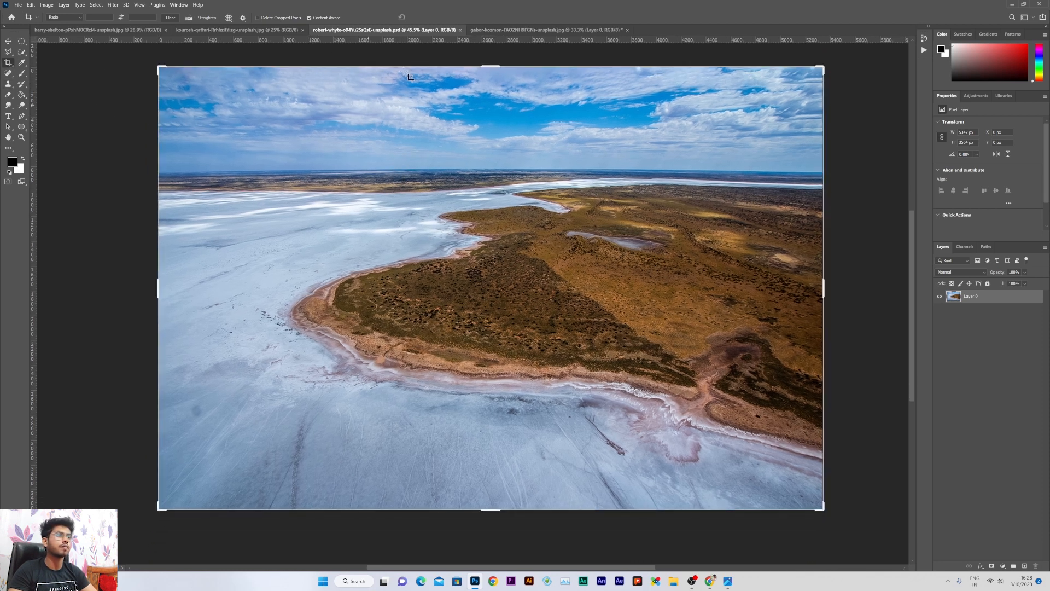
left_click_drag(489, 62, 553, 282)
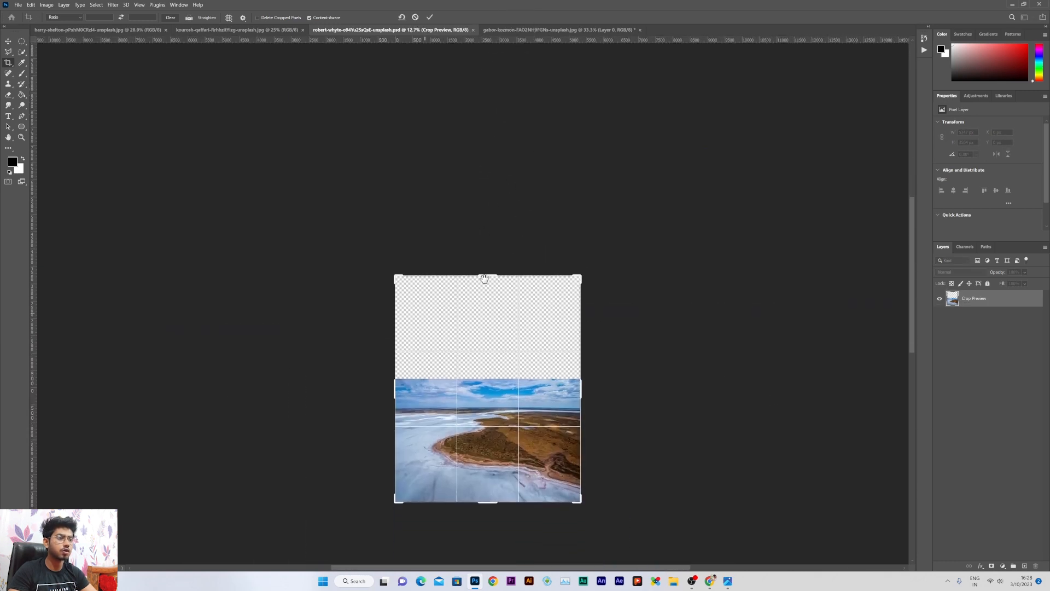
left_click_drag(492, 272, 485, 301)
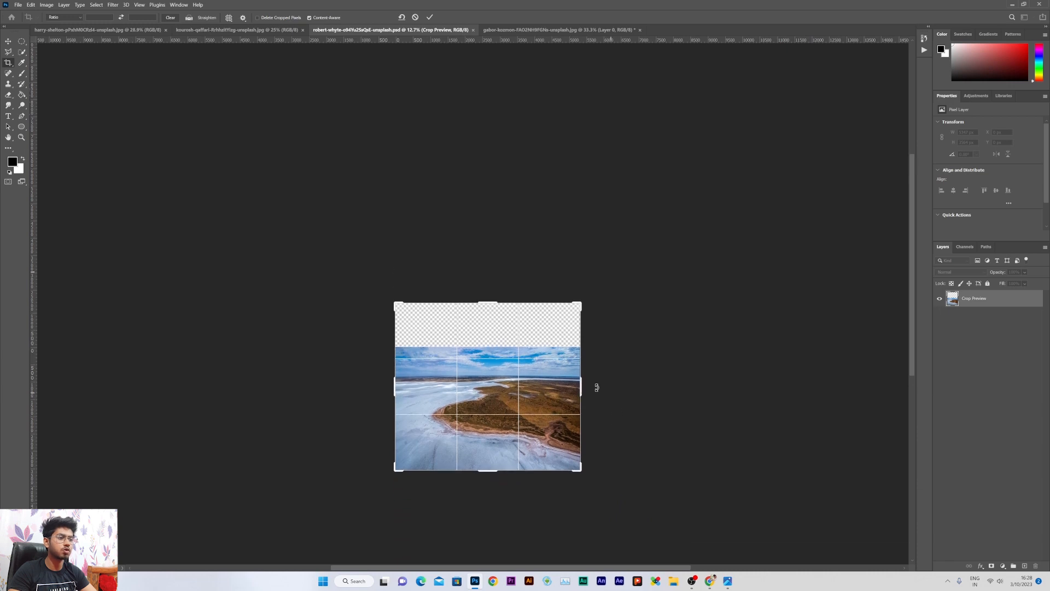
mouse_move(582, 381)
left_mouse_down()
mouse_move(620, 380)
mouse_move(598, 380)
left_mouse_up()
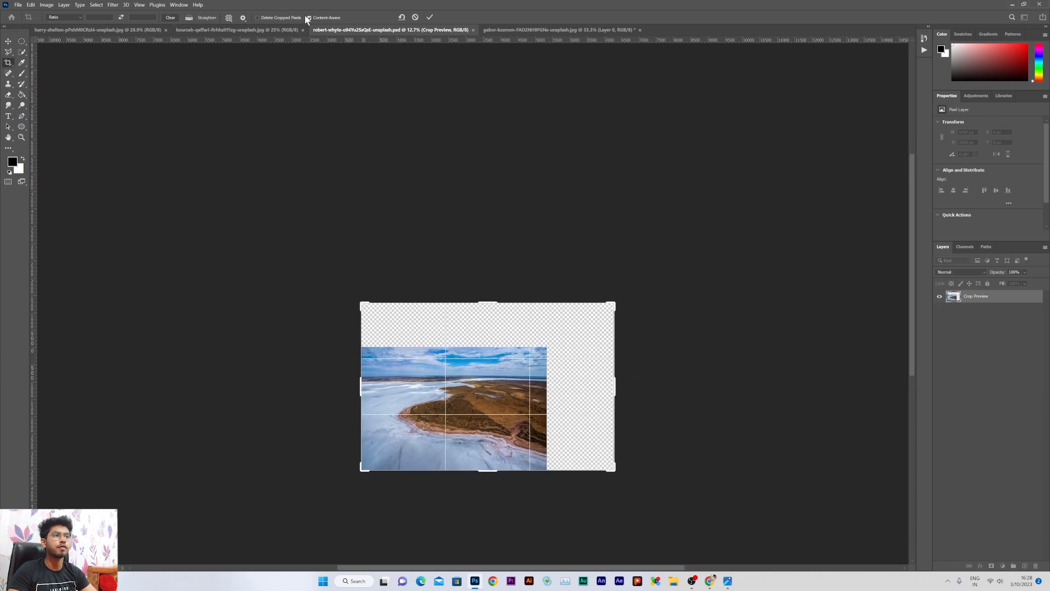
left_click(430, 17)
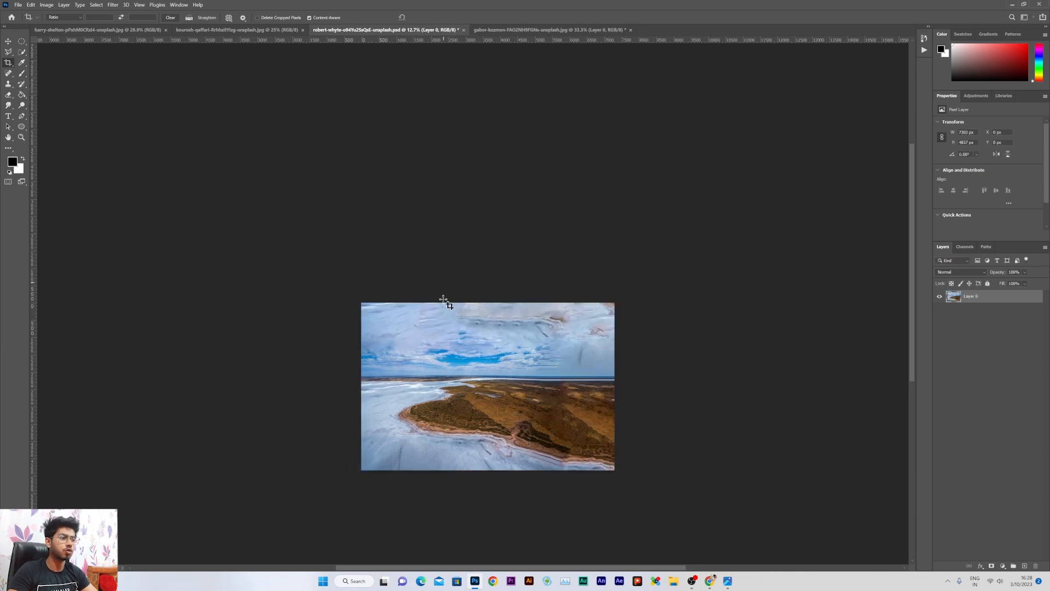
Paint several loose black brush strokes across the sky, land and salt lake of the expanded landscape.
left_click_drag(454, 271, 450, 248)
scroll(459, 278, "up", 2)
left_click(22, 72)
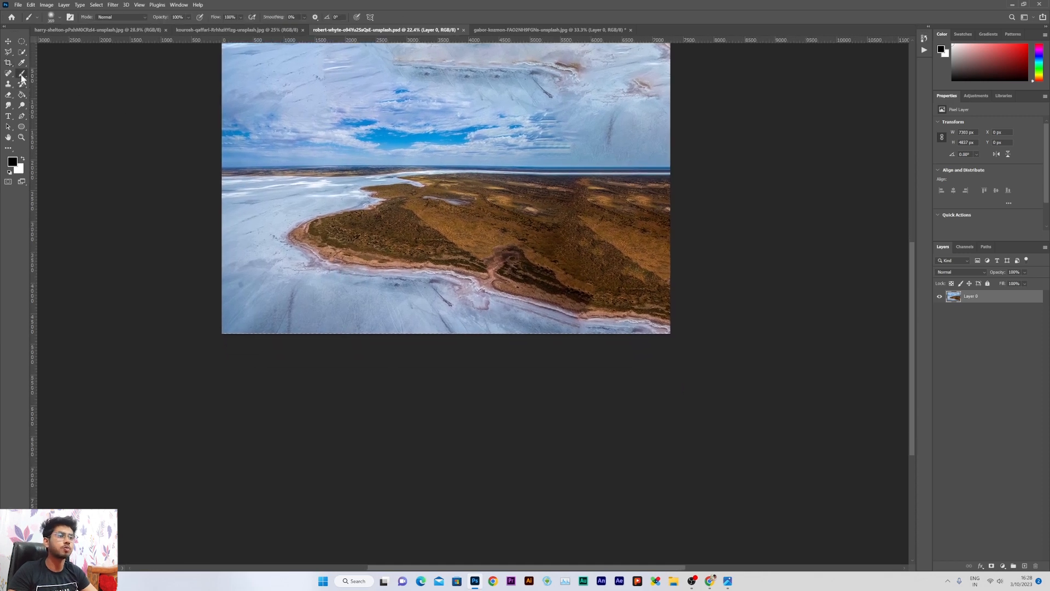
mouse_move(336, 115)
left_mouse_down()
mouse_move(495, 241)
mouse_move(539, 216)
left_mouse_up()
left_click_drag(601, 131, 590, 175)
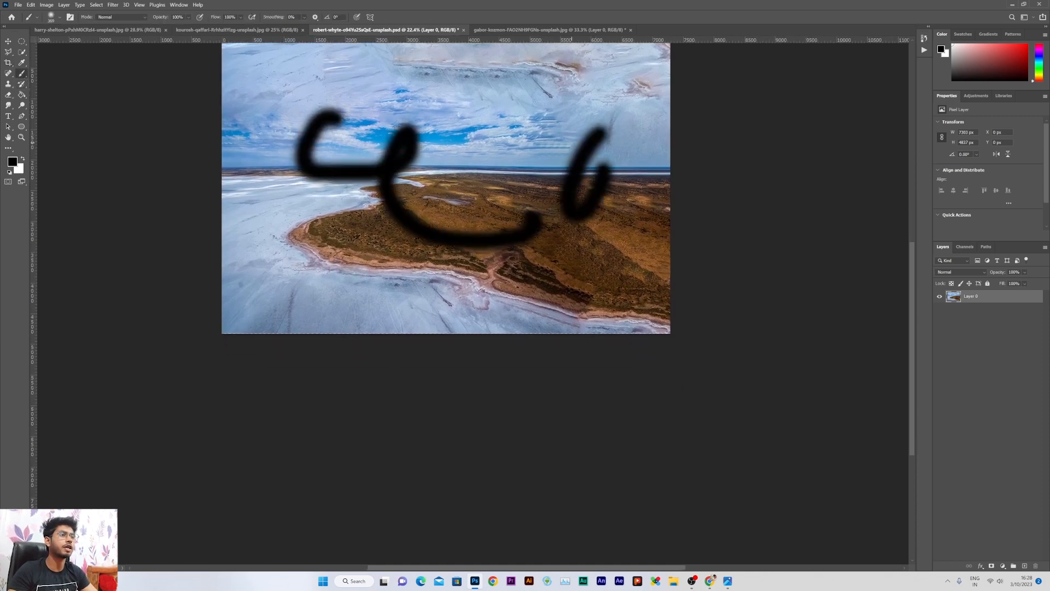
mouse_move(454, 94)
left_mouse_down()
mouse_move(500, 107)
mouse_move(547, 92)
left_mouse_up()
mouse_move(314, 68)
left_mouse_down()
mouse_move(331, 119)
mouse_move(299, 118)
mouse_move(347, 117)
mouse_move(429, 141)
left_mouse_up()
mouse_move(328, 261)
left_mouse_down()
mouse_move(355, 306)
mouse_move(427, 351)
left_mouse_up()
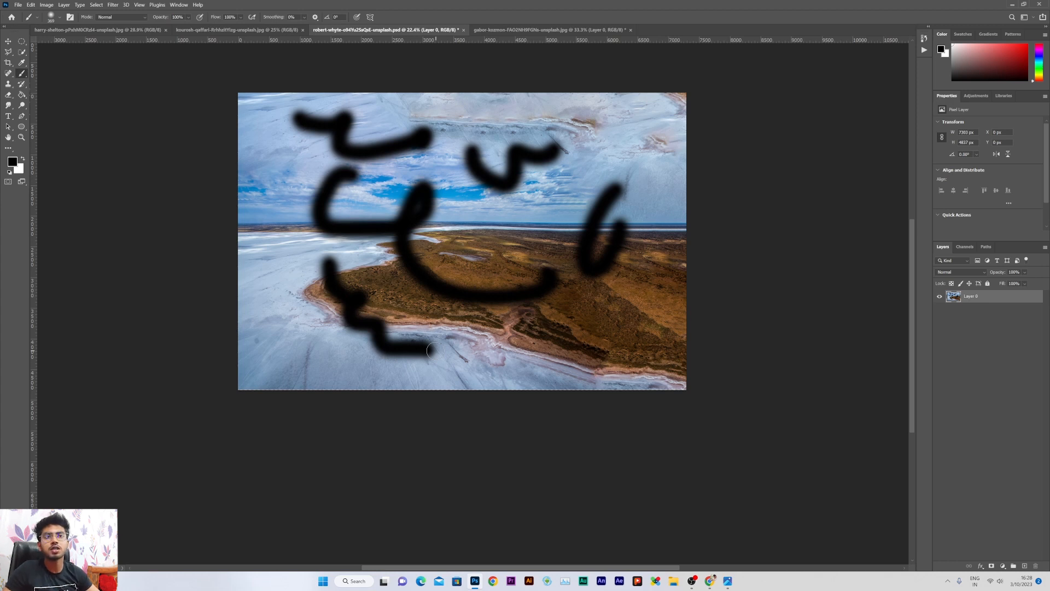
Revert the landscape file to its last saved version.
left_click(19, 5)
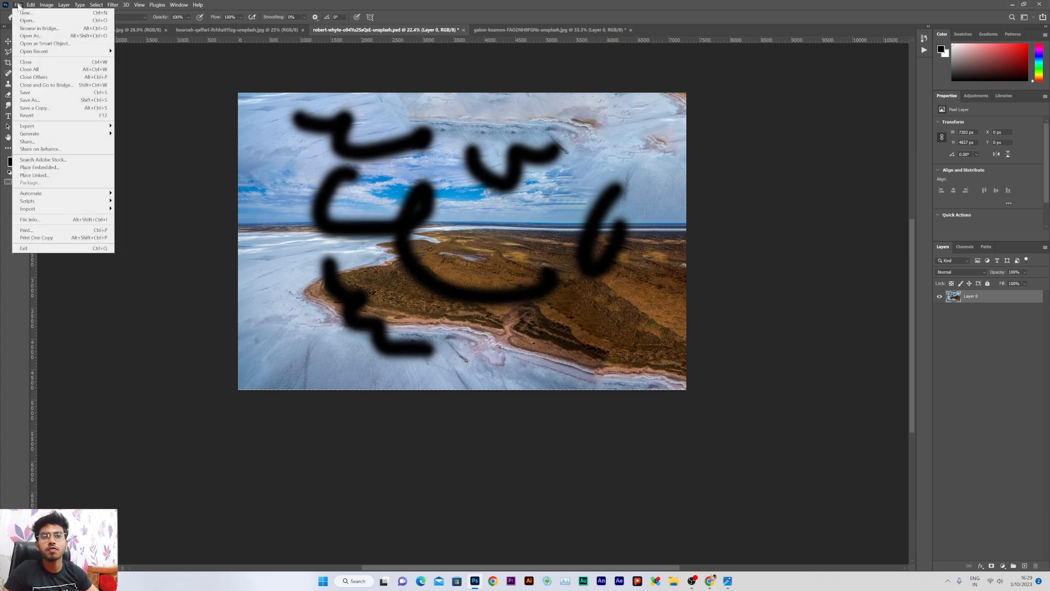
left_click(88, 116)
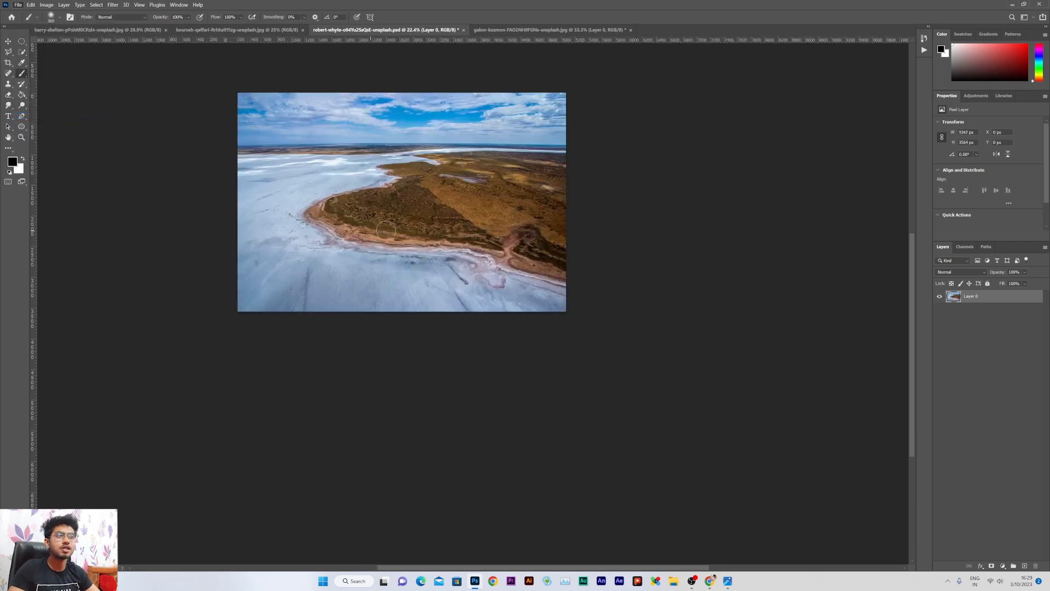
scroll(383, 219, "up", 2)
left_click_drag(333, 141, 362, 191)
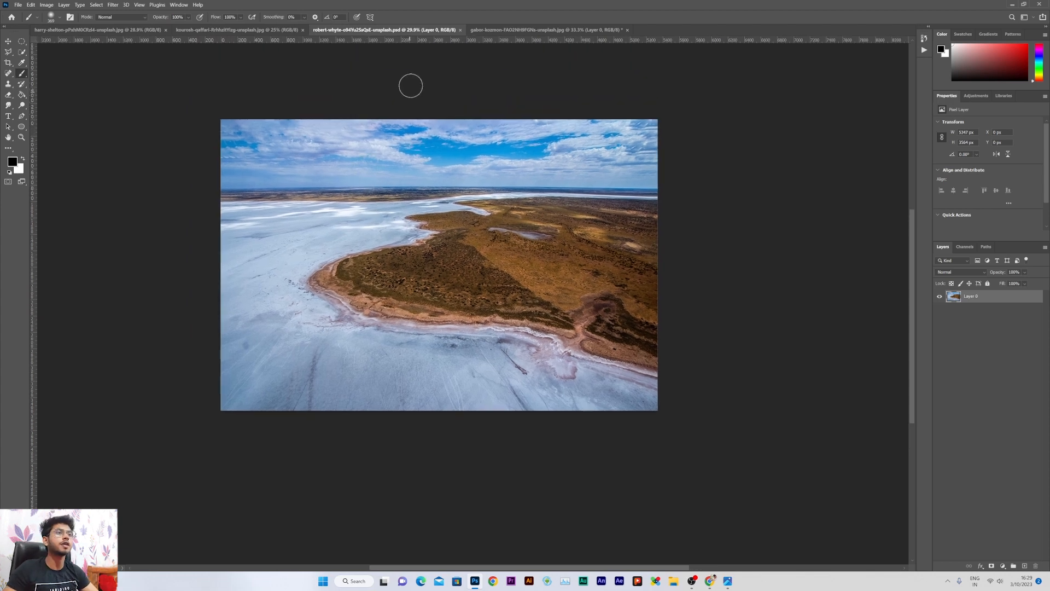
Switch to the open-book photo and bring the book's pages into close view.
left_click(521, 30)
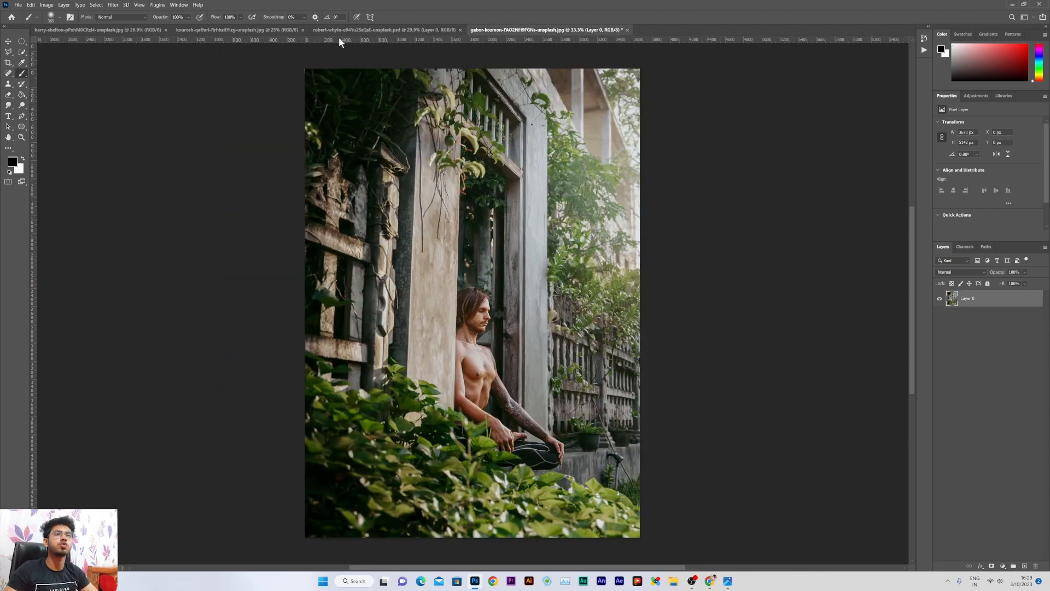
left_click(193, 30)
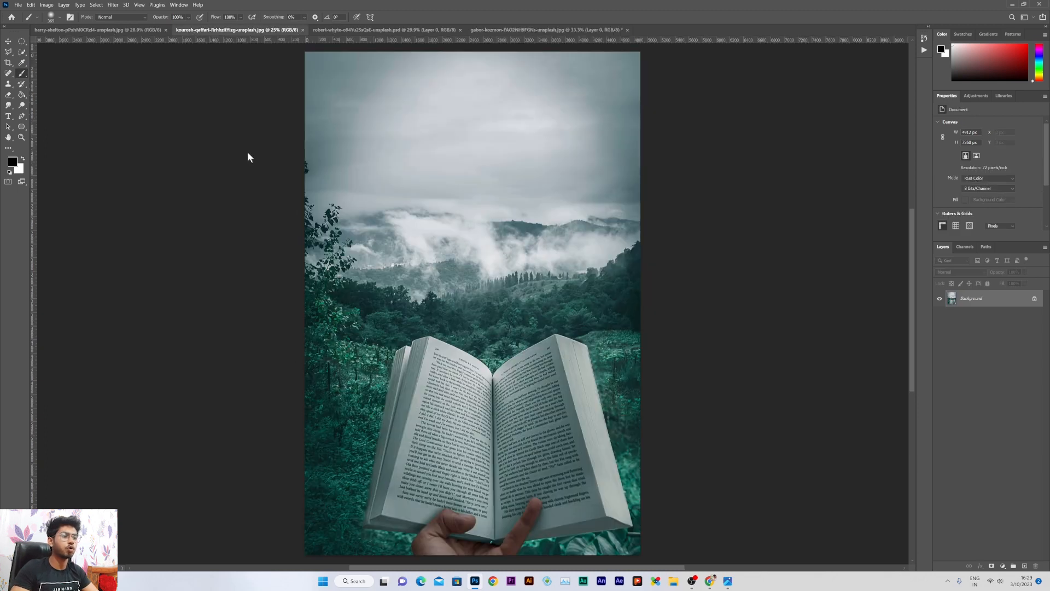
scroll(492, 382, "up", 5)
left_click_drag(498, 376, 452, 246)
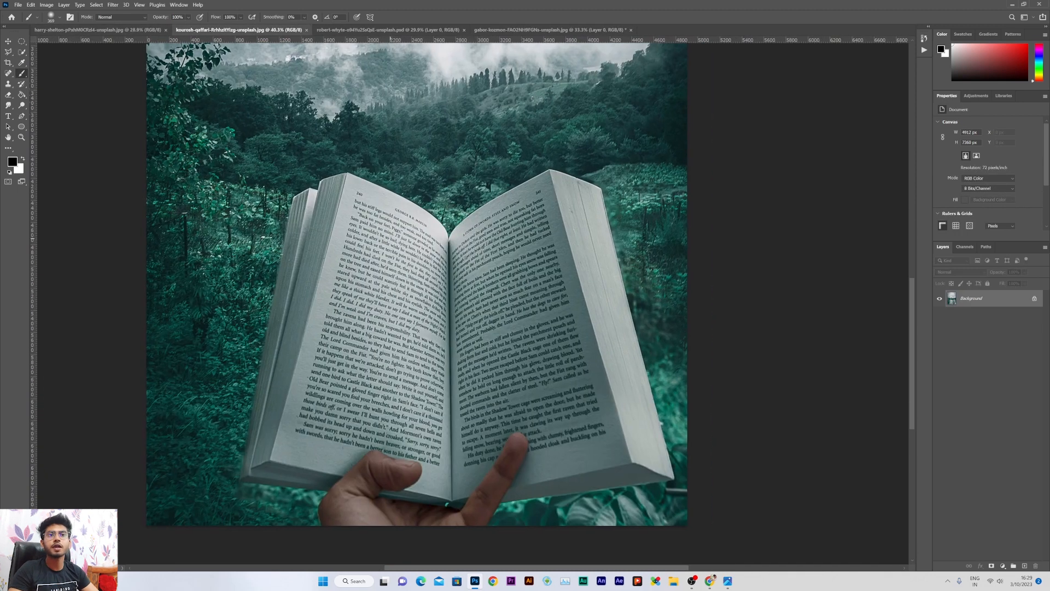
Outline the book's right-hand page with the Perspective Crop tool, placing one crop corner on each of the page's four corners.
left_click(7, 62)
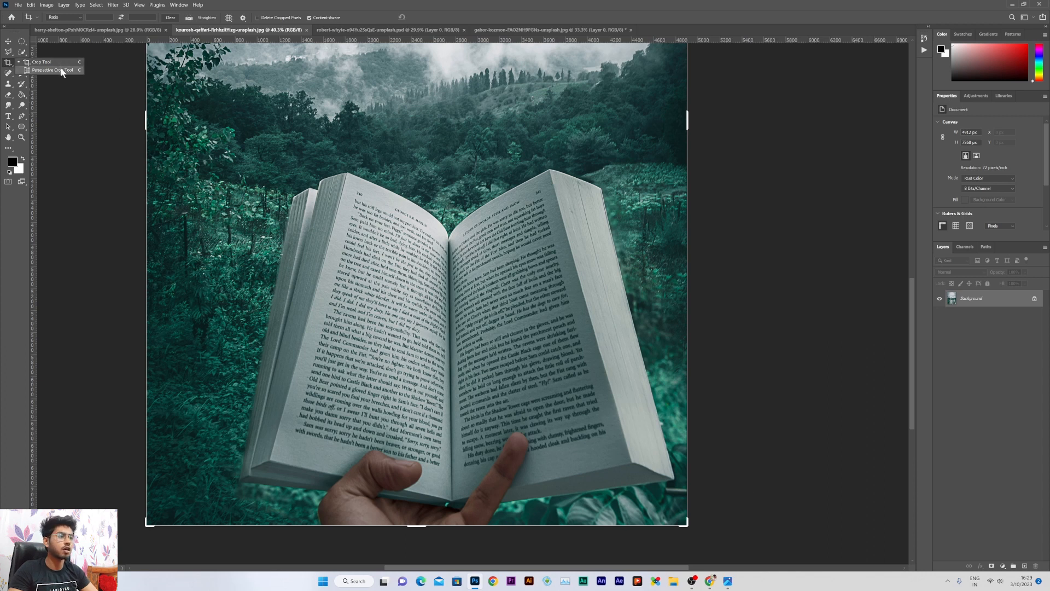
left_click(53, 70)
scroll(425, 282, "up", 2)
scroll(425, 282, "up", 2)
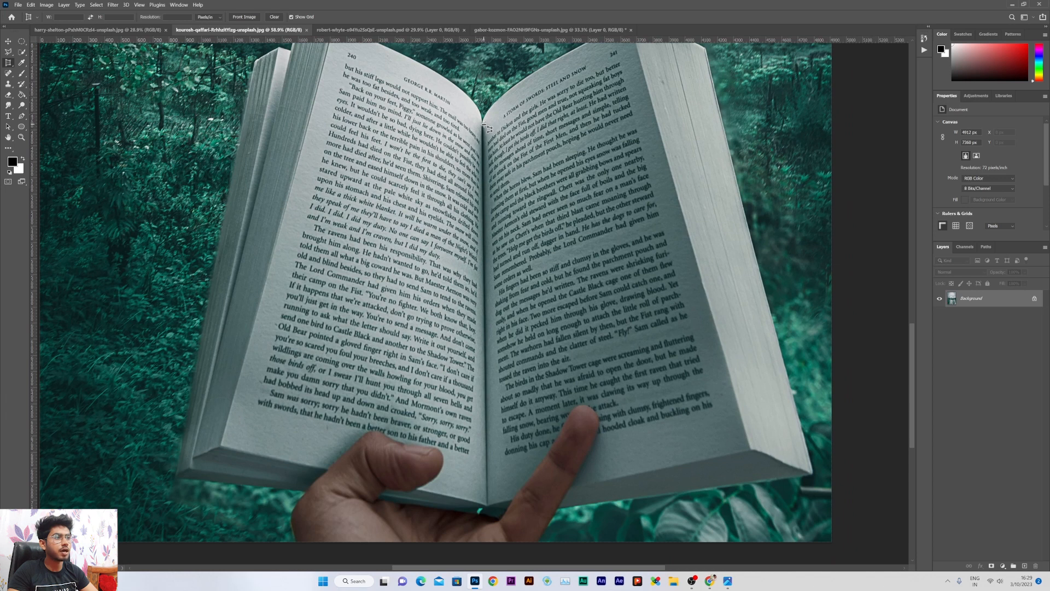
left_click(484, 126)
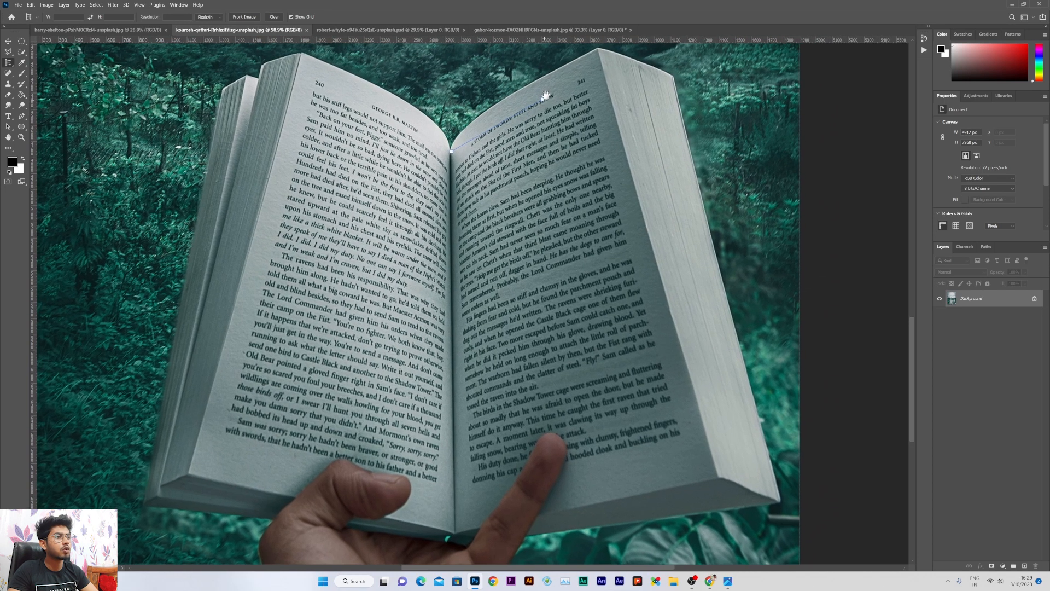
left_click(596, 54)
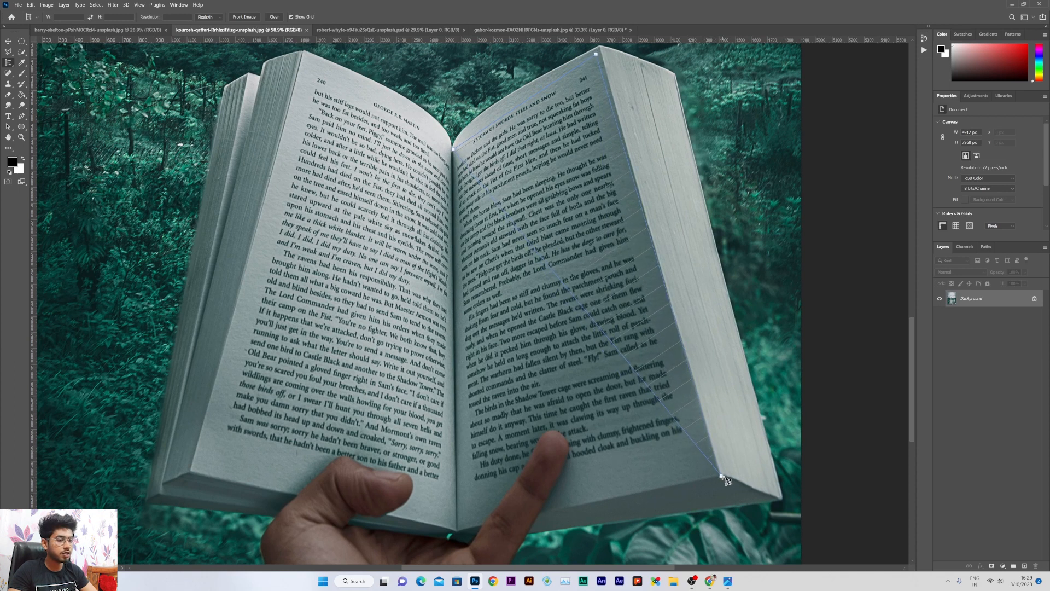
left_click(721, 476)
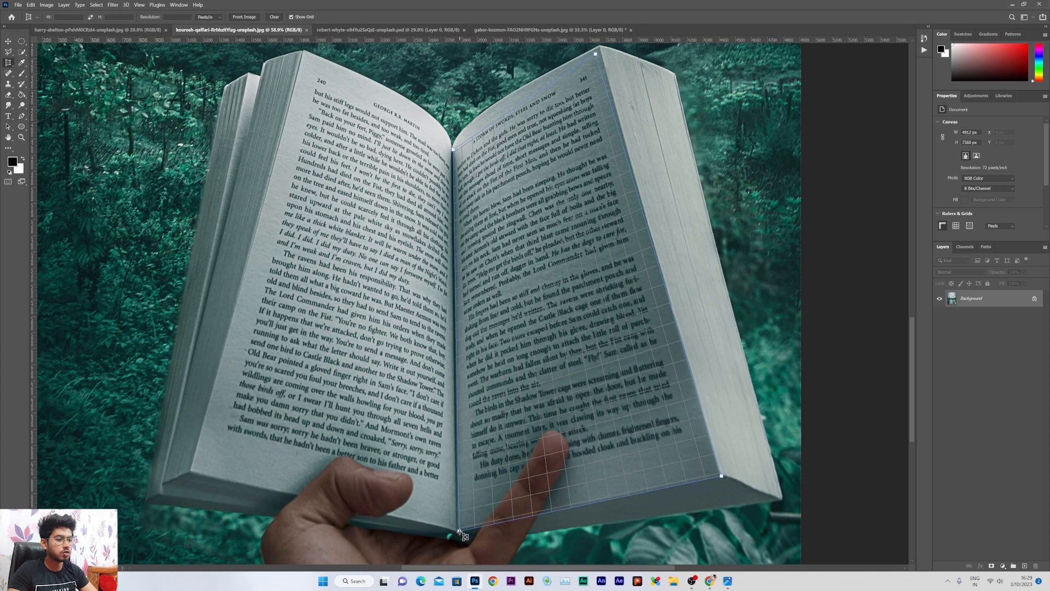
left_click(457, 530)
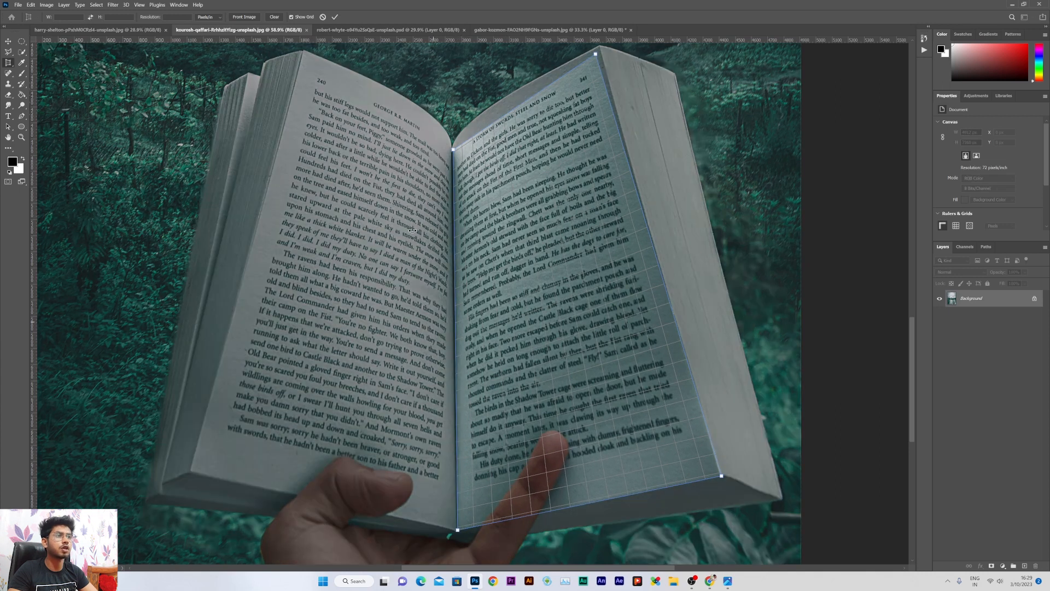
Apply the perspective crop to the outlined page and fit the whole straightened page in view.
left_click(334, 21)
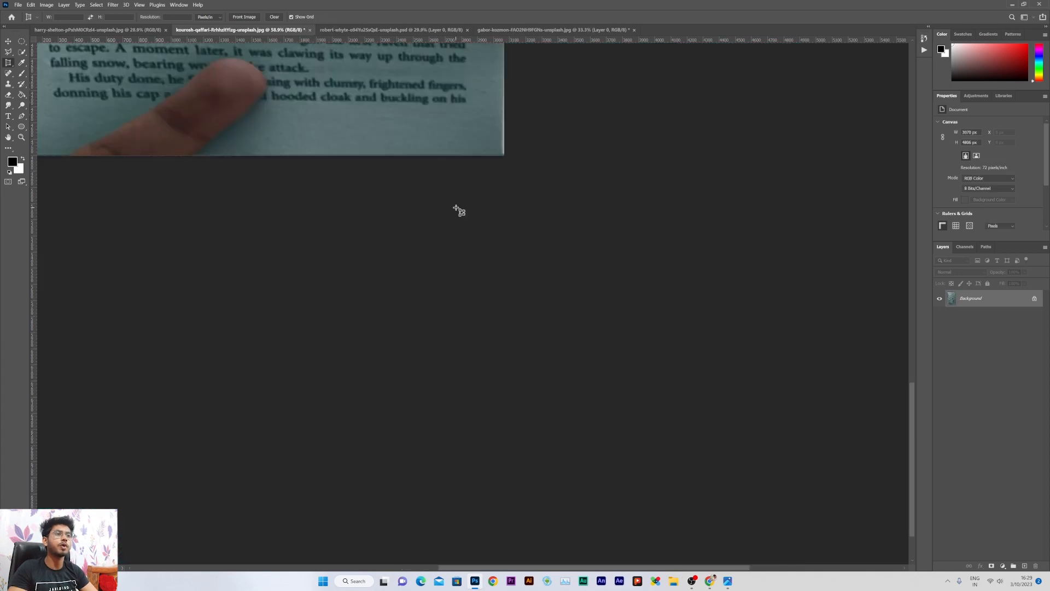
left_click_drag(342, 109, 474, 448)
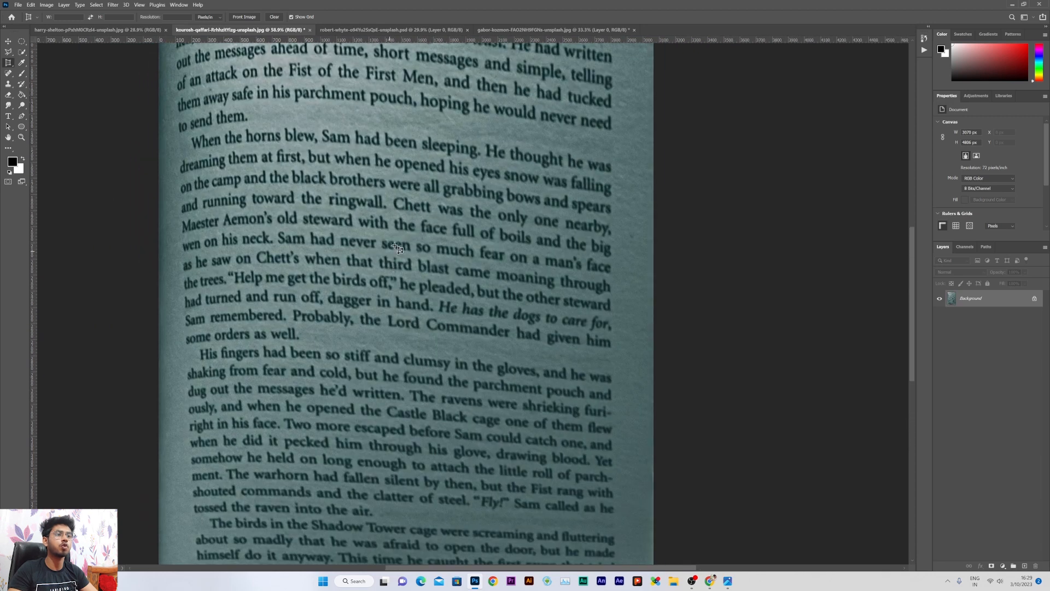
key("ctrl+minus")
key("ctrl+minus")
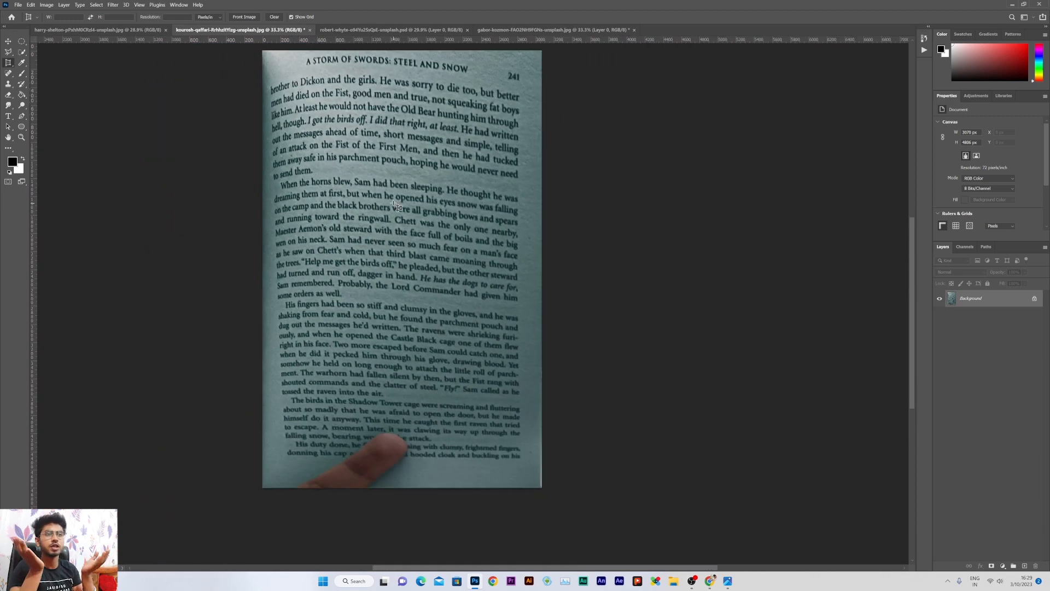